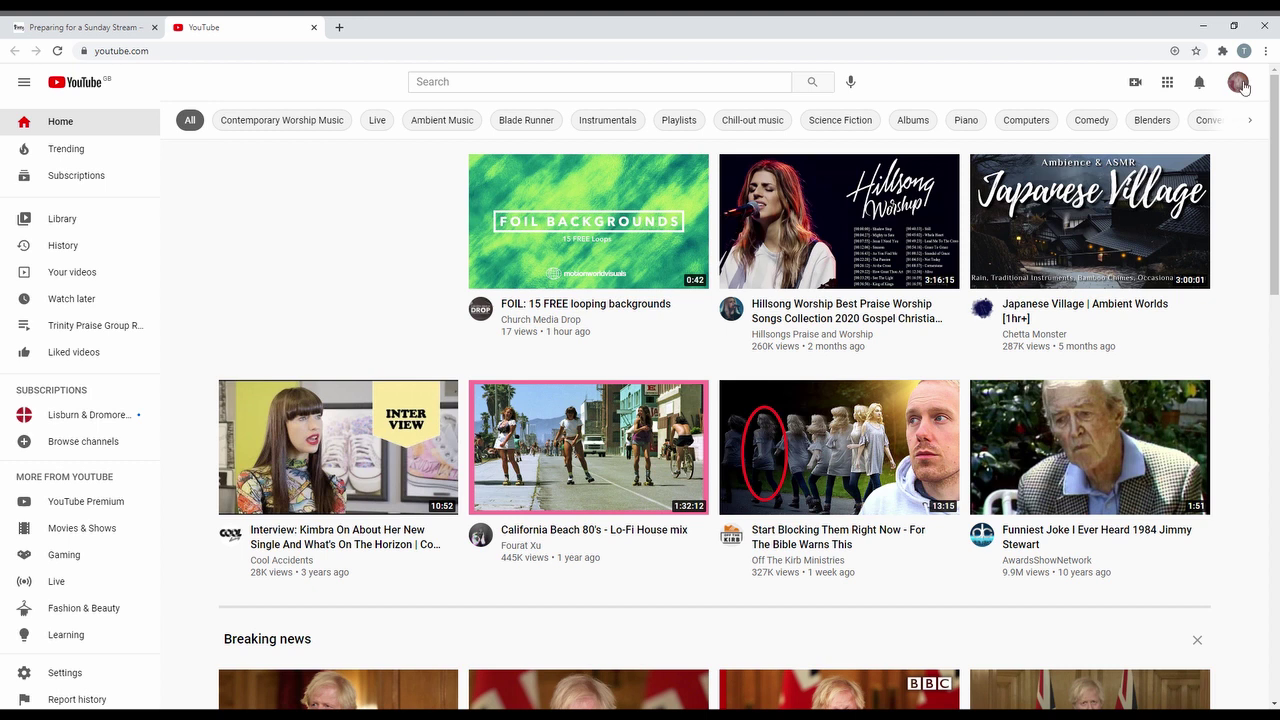
Go to the live stream management page in YouTube Studio and delete the upcoming 31st January 2021 stream
{"action": "left_click", "coordinate": [1135, 82]}
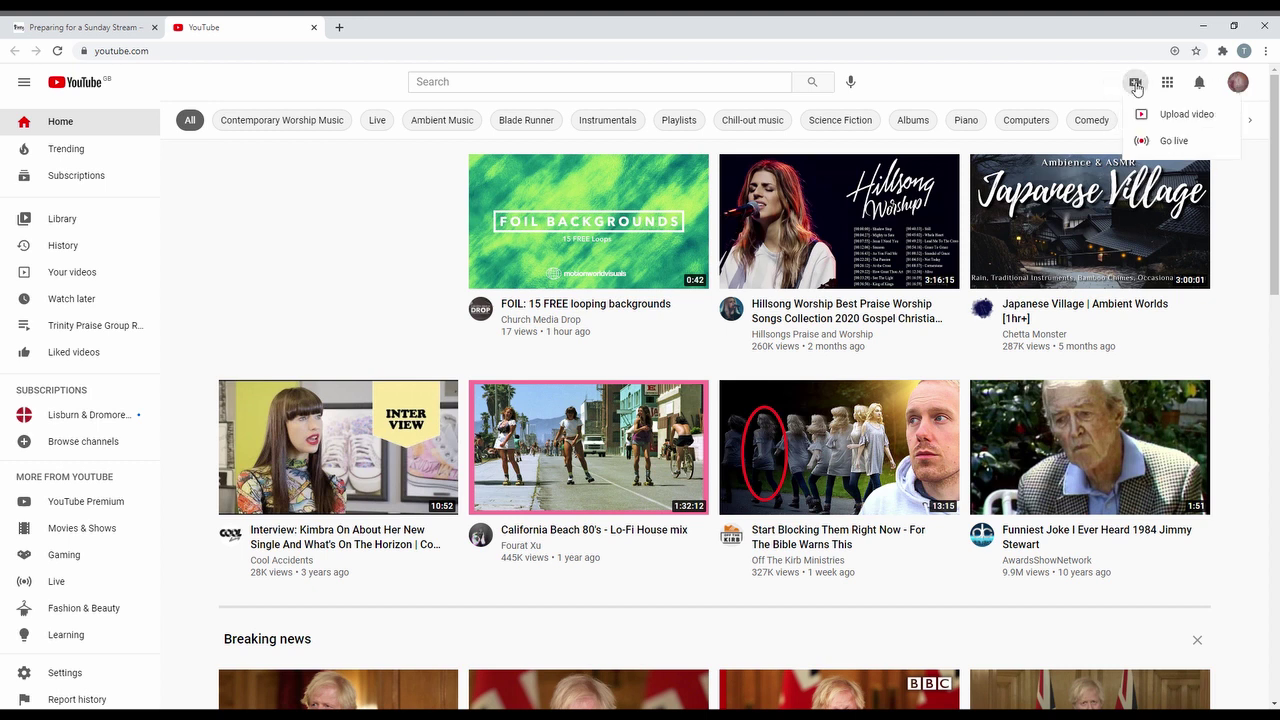
{"action": "left_click", "coordinate": [1165, 143]}
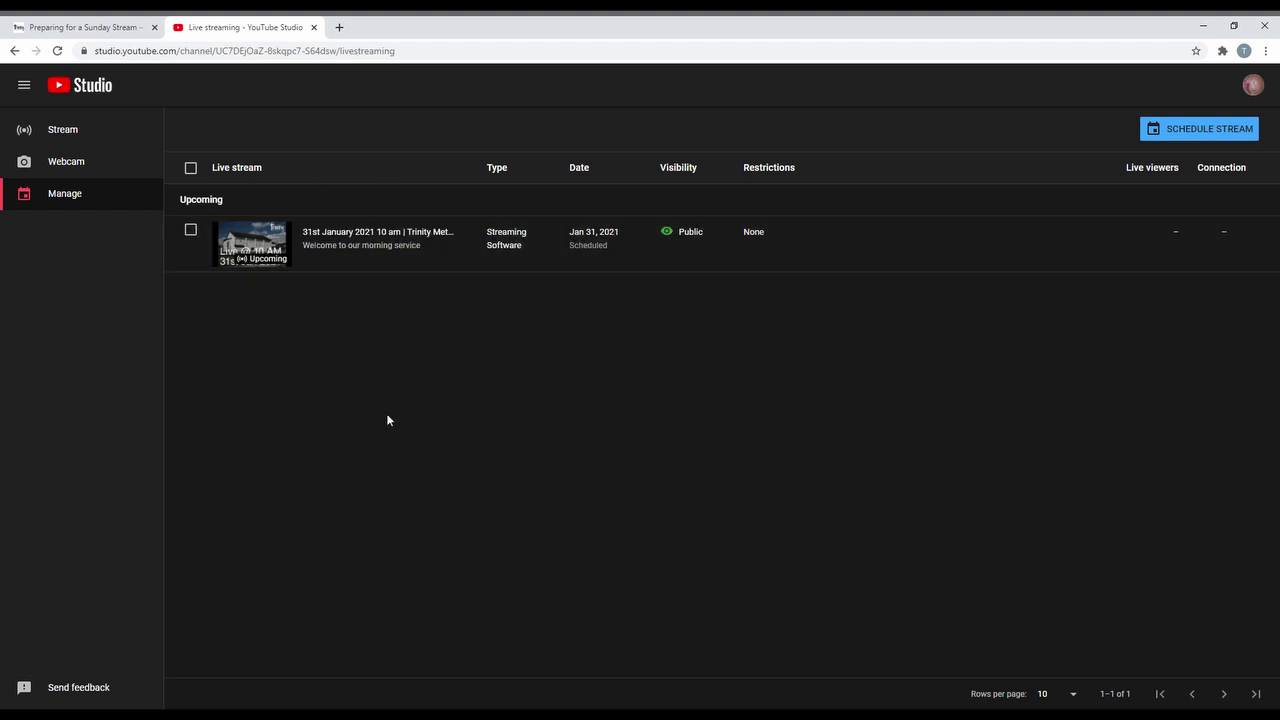
{"action": "left_click", "coordinate": [191, 231]}
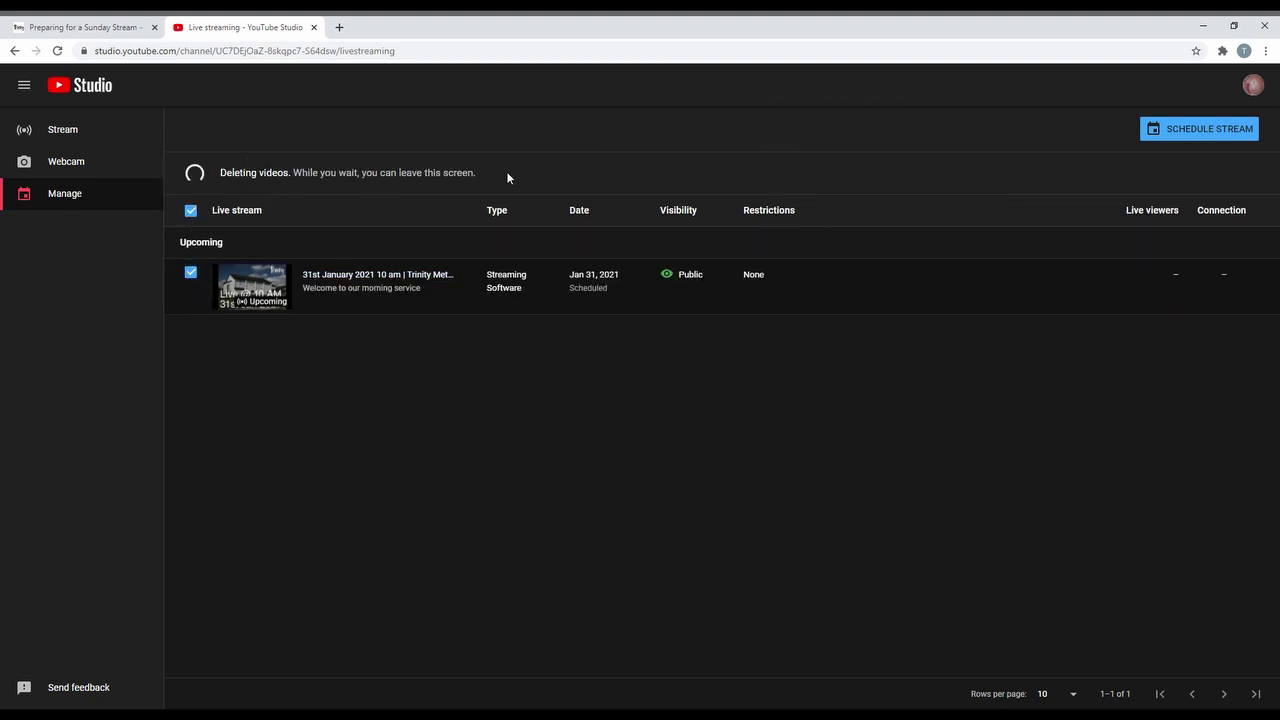
Schedule a new stream reusing the 24th January 2021 stream's settings and change the date in its title to 31st January 2021
{"action": "left_click", "coordinate": [1242, 138]}
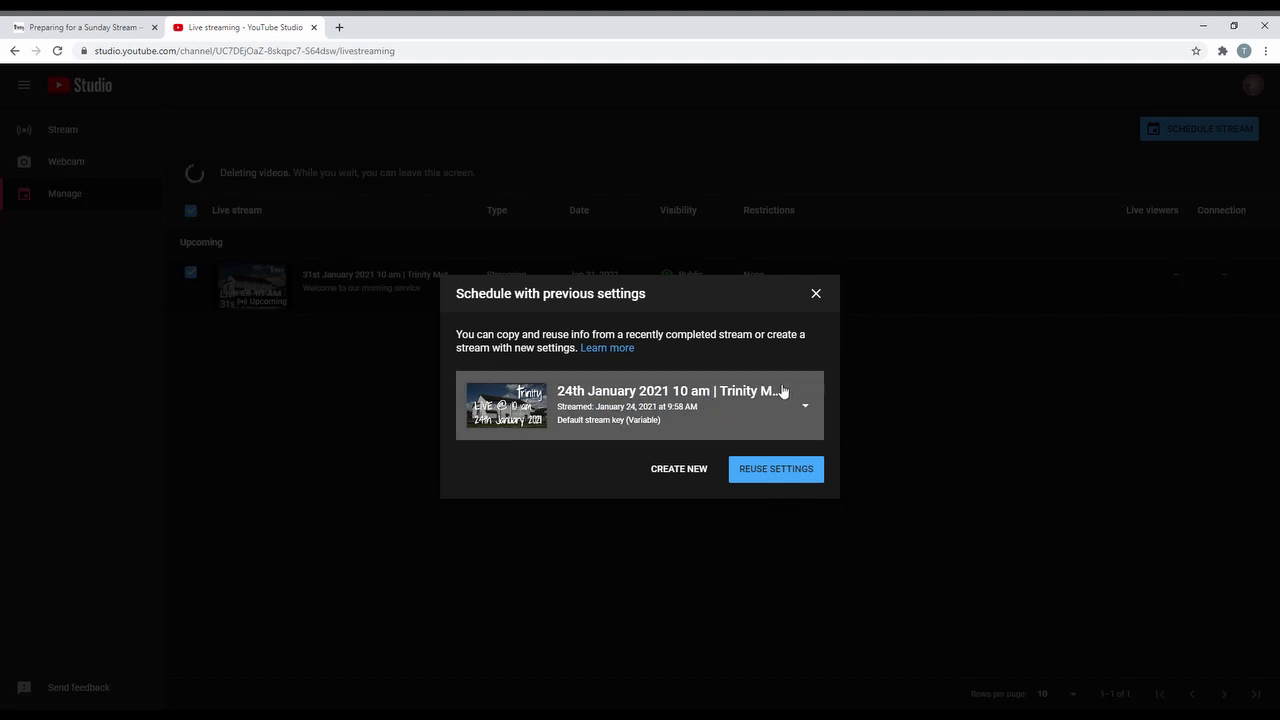
{"action": "left_click", "coordinate": [790, 469]}
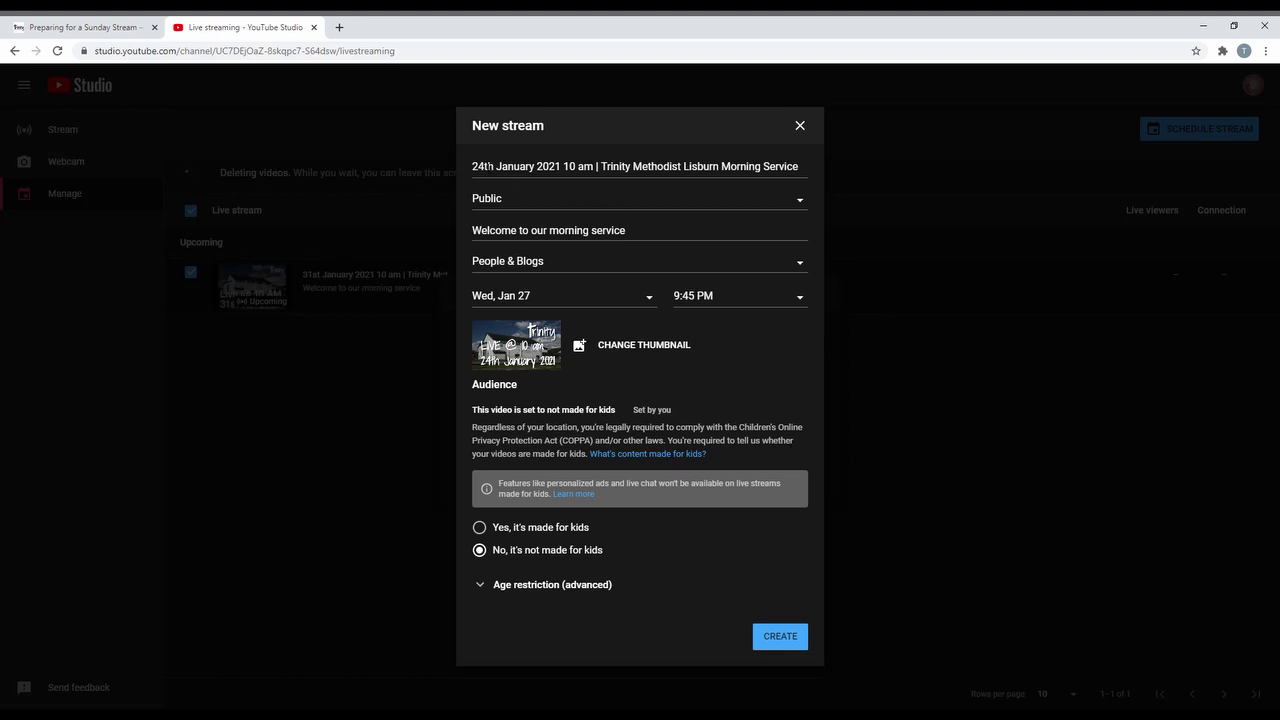
{"action": "left_click", "coordinate": [477, 167]}
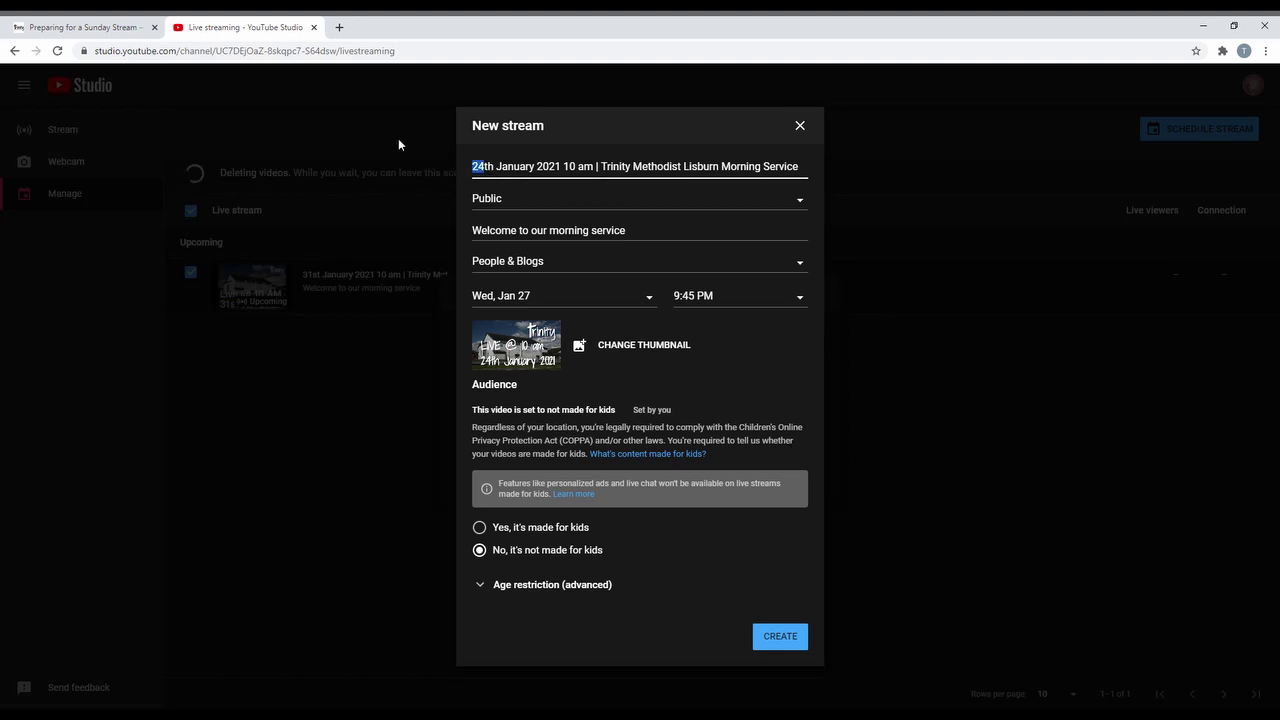
{"action": "key", "text": "BackSpace"}
{"action": "type", "text": "31"}
{"action": "key", "text": "Delete"}
{"action": "key", "text": "Delete"}
{"action": "type", "text": "st"}
{"action": "left_click", "coordinate": [543, 143]}
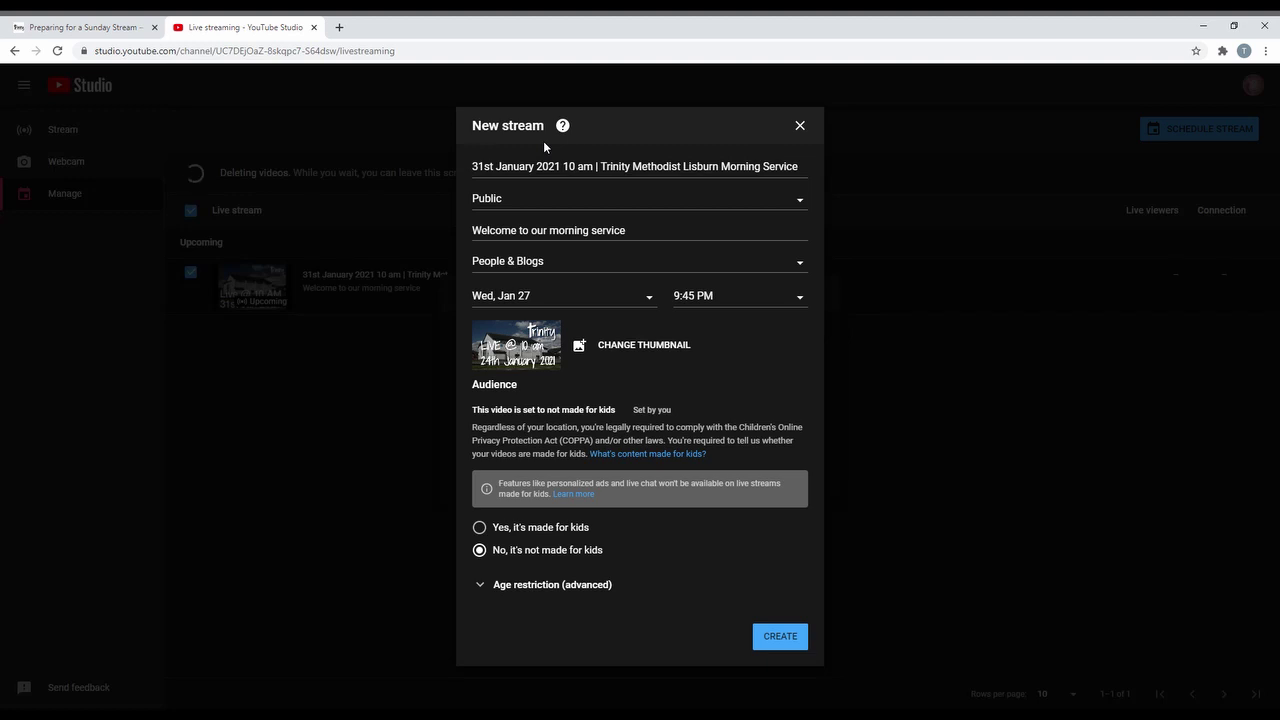
Schedule the new stream for Sun, Jan 31 at 9:55 PM
{"action": "left_click", "coordinate": [648, 297]}
{"action": "left_click", "coordinate": [489, 521]}
{"action": "left_click", "coordinate": [800, 302]}
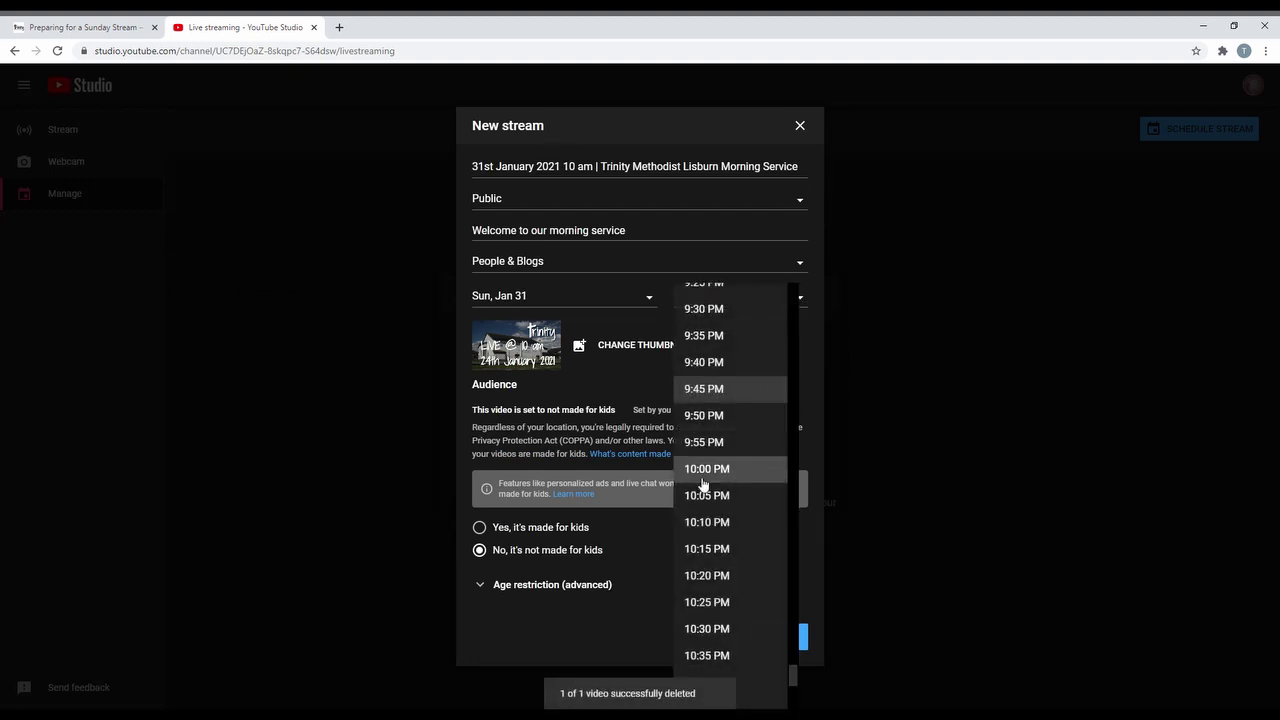
{"action": "left_click", "coordinate": [722, 442]}
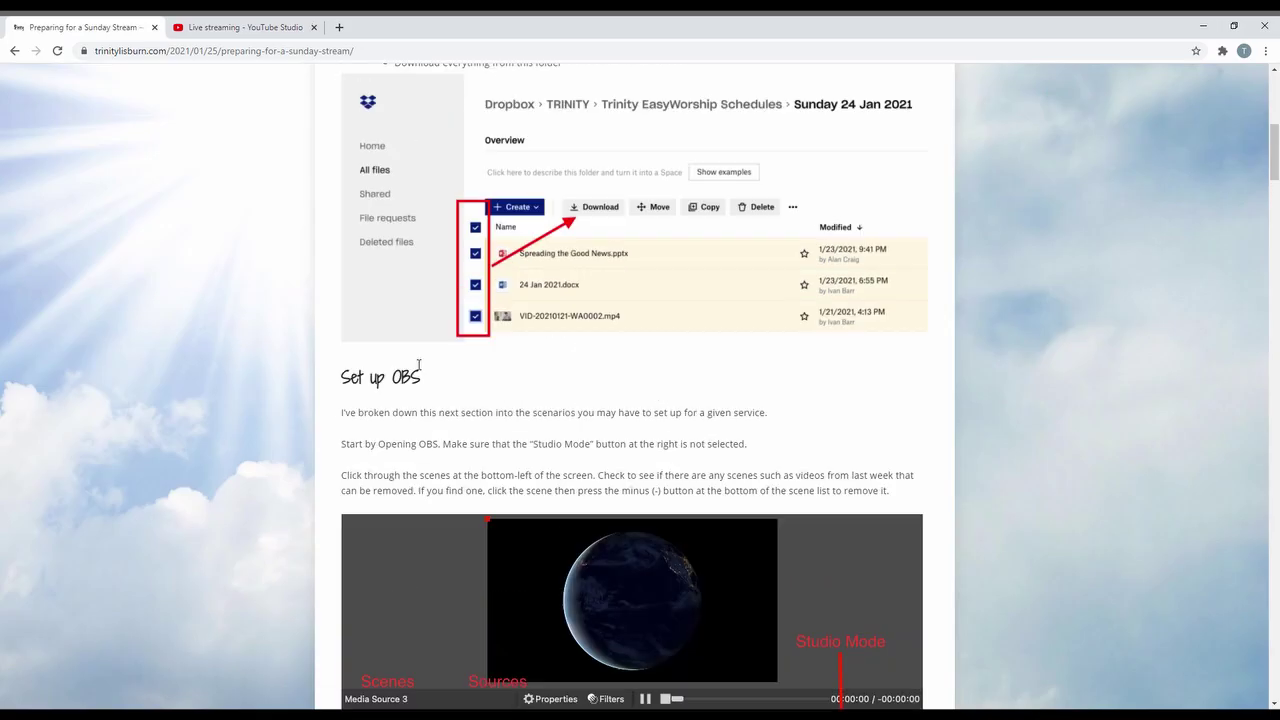
Switch to the church website and open the AV Team Training post "Getting a YouTube Thumbnail"
{"action": "scroll", "coordinate": [423, 371], "scroll_direction": "up", "scroll_amount": 8}
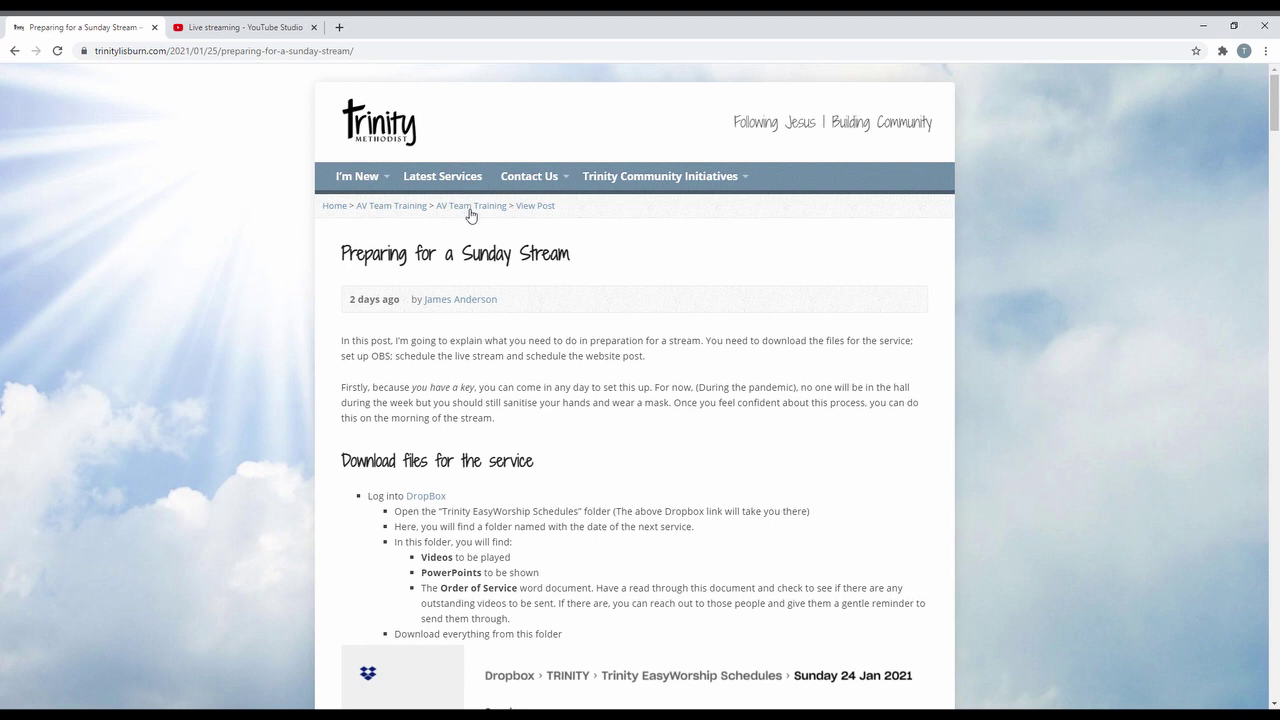
{"action": "left_click", "coordinate": [413, 210]}
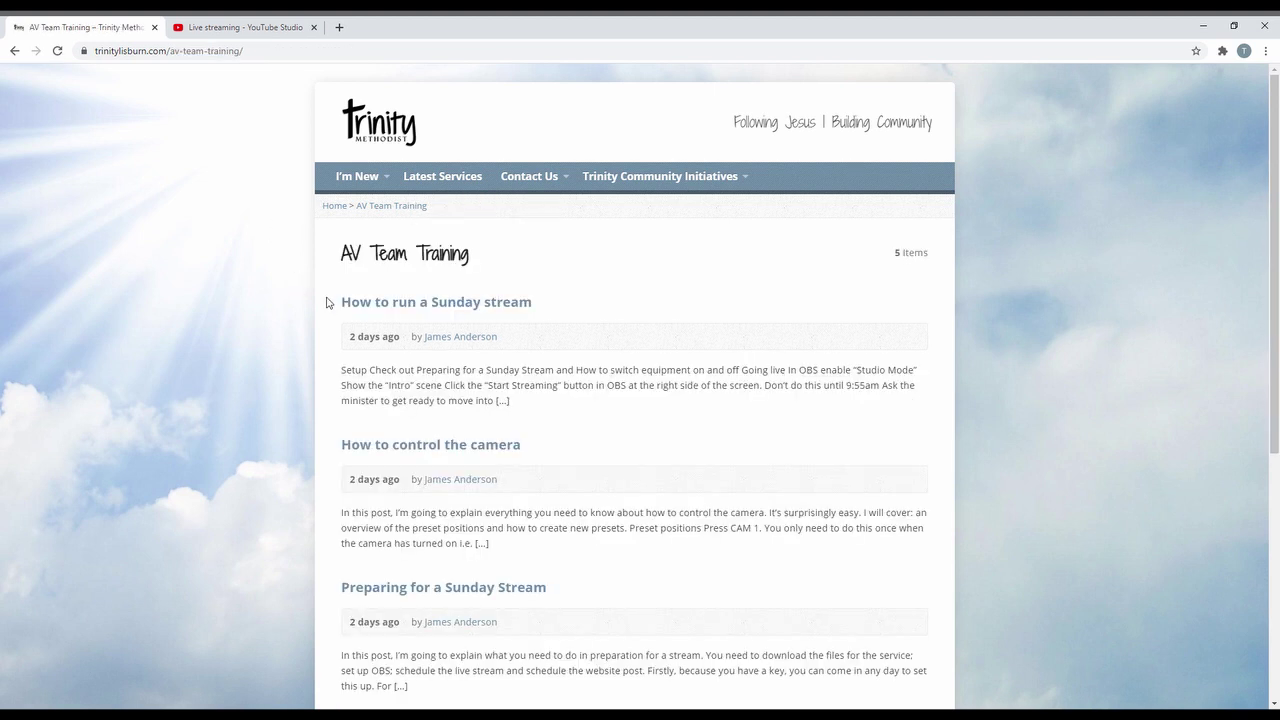
{"action": "scroll", "coordinate": [325, 310], "scroll_direction": "down", "scroll_amount": 5}
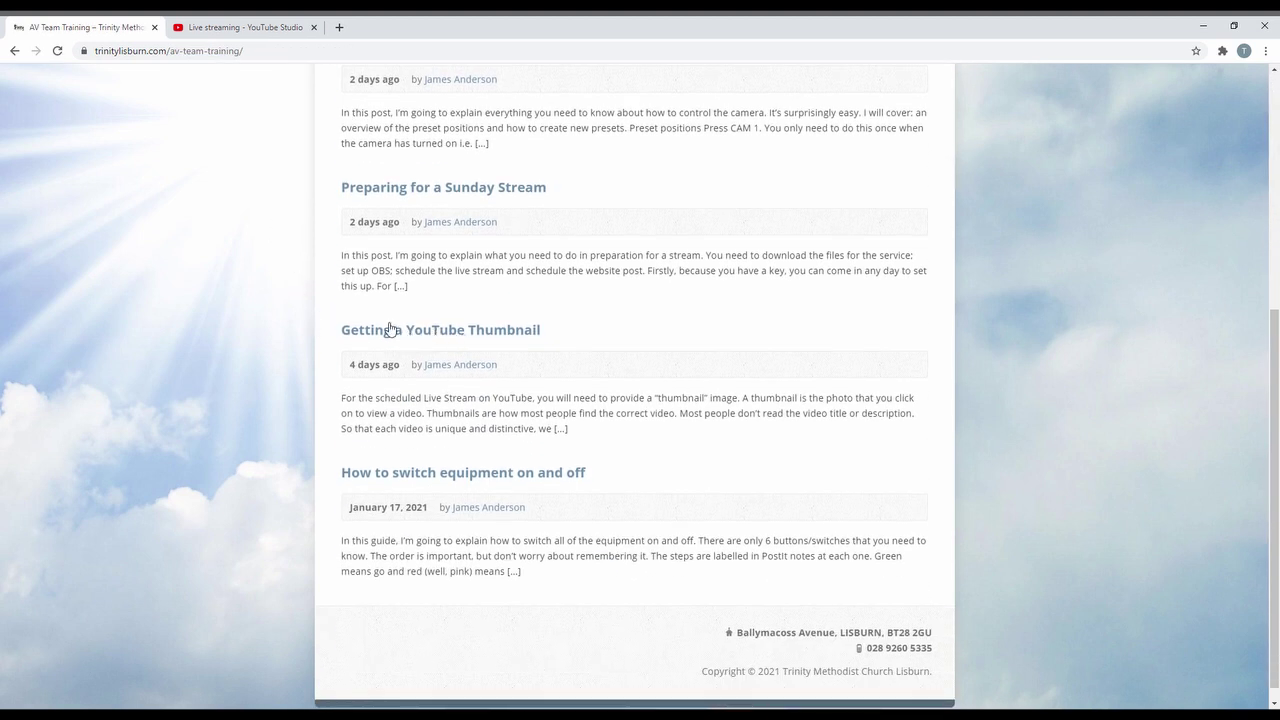
{"action": "left_click", "coordinate": [488, 334]}
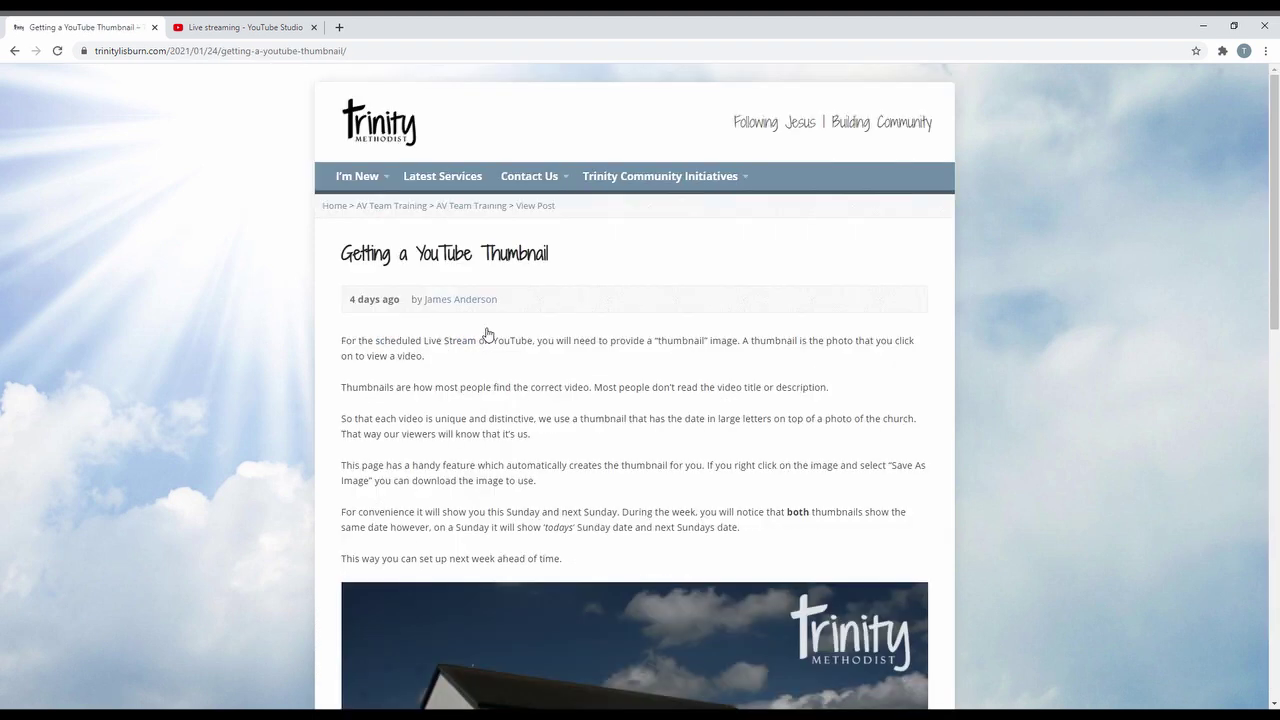
Save the first "Live @ 10 AM 31st Jan 2021" thumbnail image from the post as 31st January.jpg
{"action": "scroll", "coordinate": [486, 336], "scroll_direction": "down", "scroll_amount": 5}
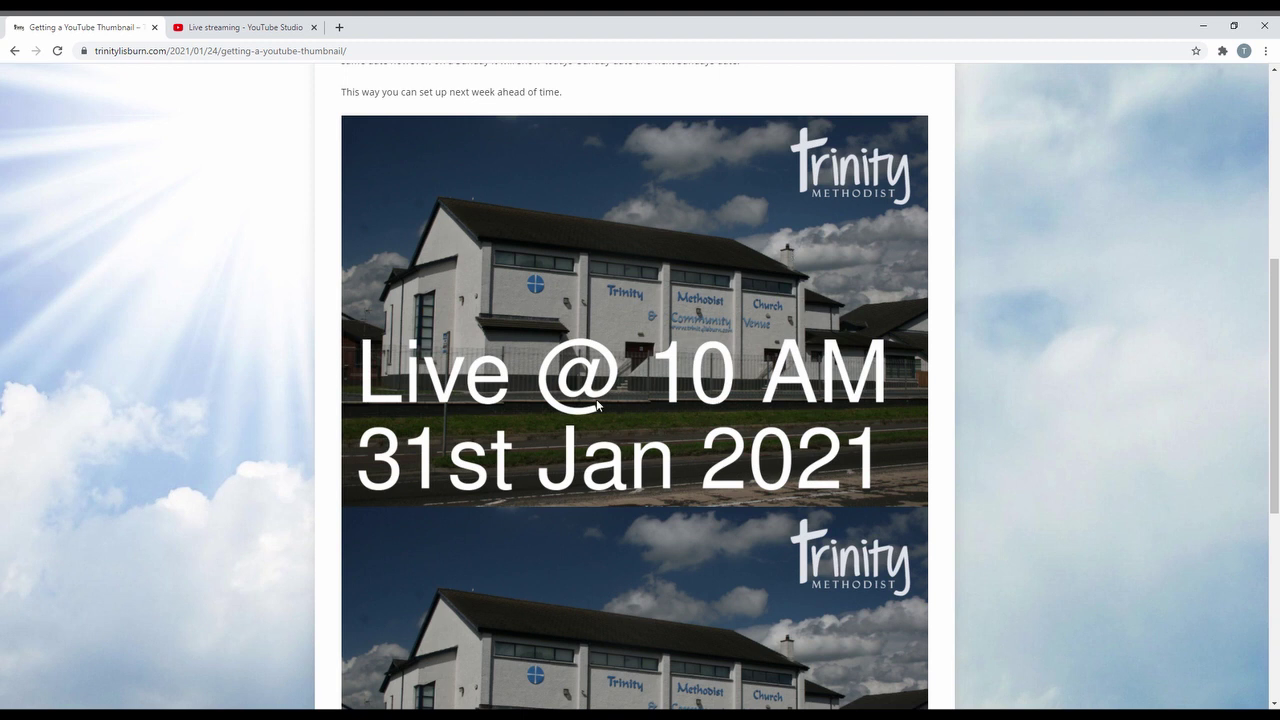
{"action": "scroll", "coordinate": [790, 253], "scroll_direction": "up", "scroll_amount": 1}
{"action": "right_click", "coordinate": [500, 280]}
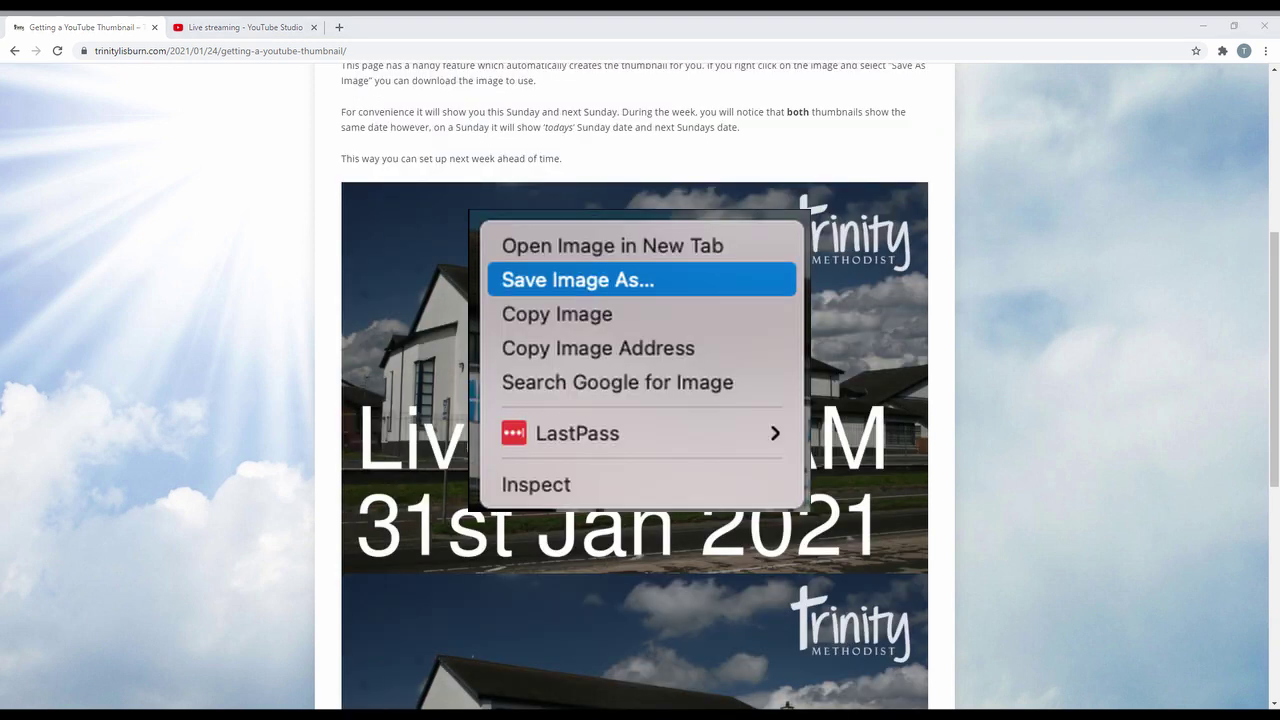
{"action": "key", "text": "Return"}
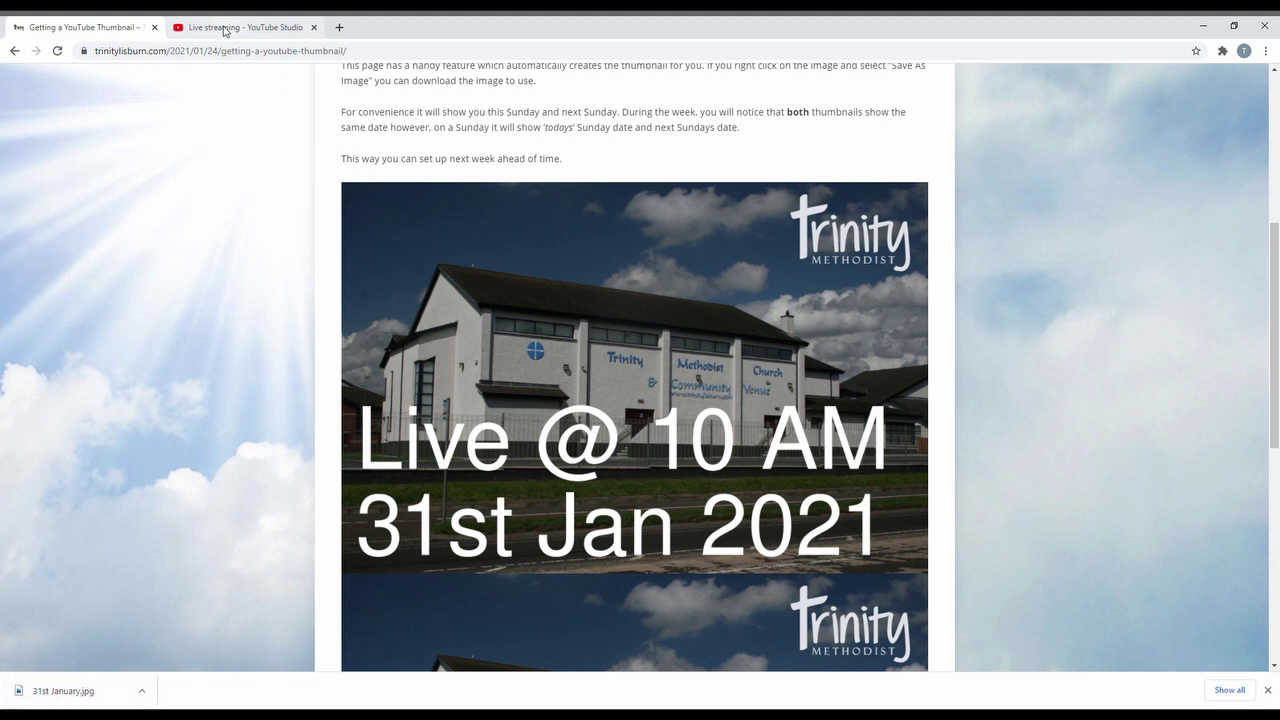
Return to YouTube Studio, replace the new stream's thumbnail with 31st January.jpg and create the stream
{"action": "left_click", "coordinate": [224, 30]}
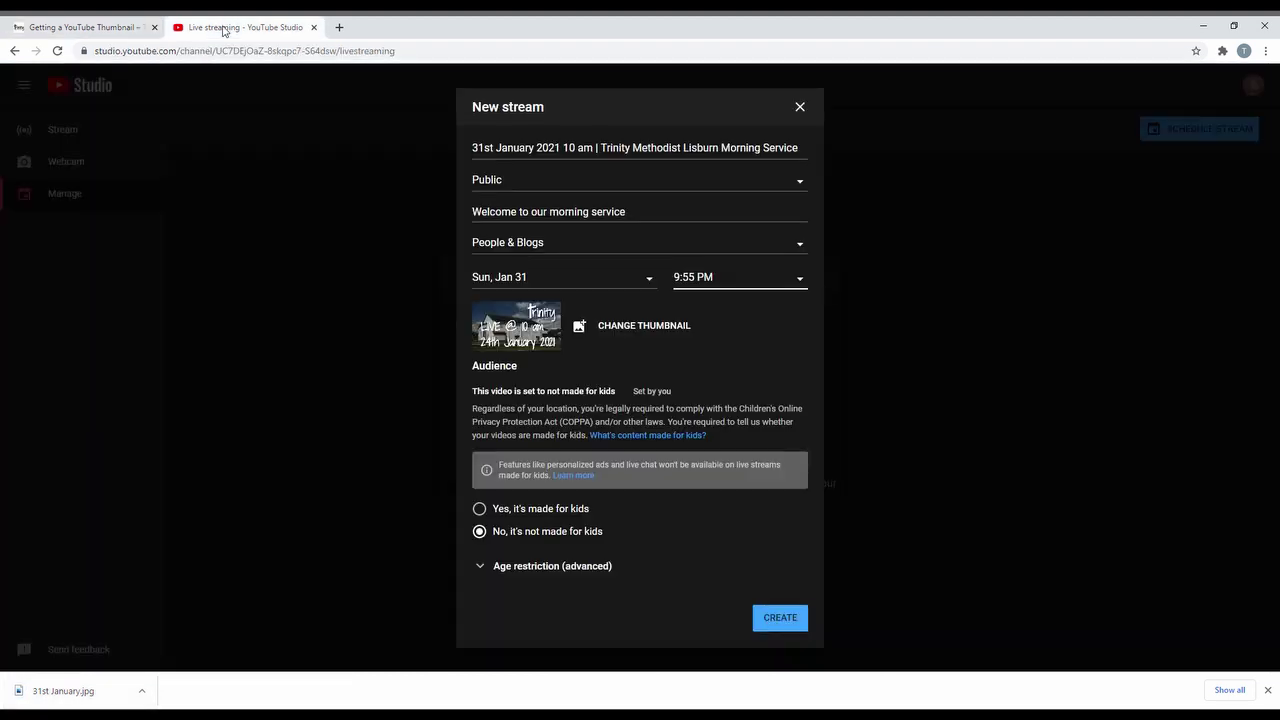
{"action": "left_click", "coordinate": [632, 328]}
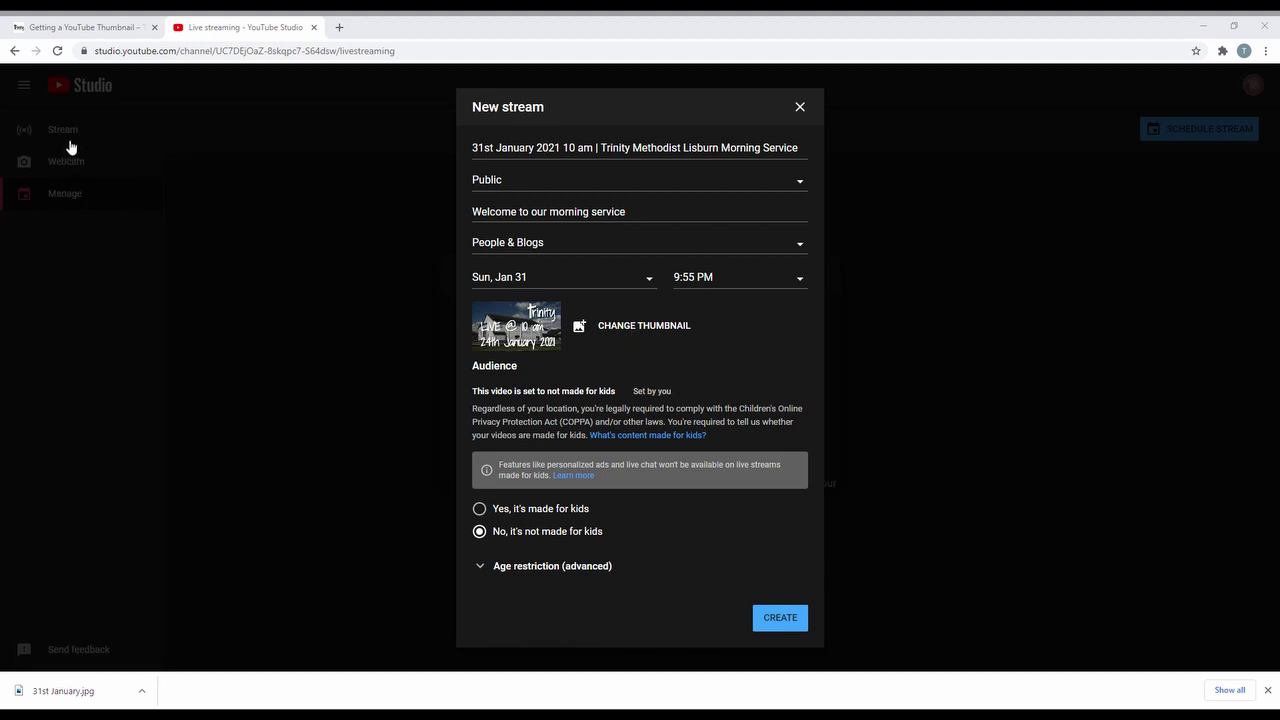
{"action": "key", "text": "Return"}
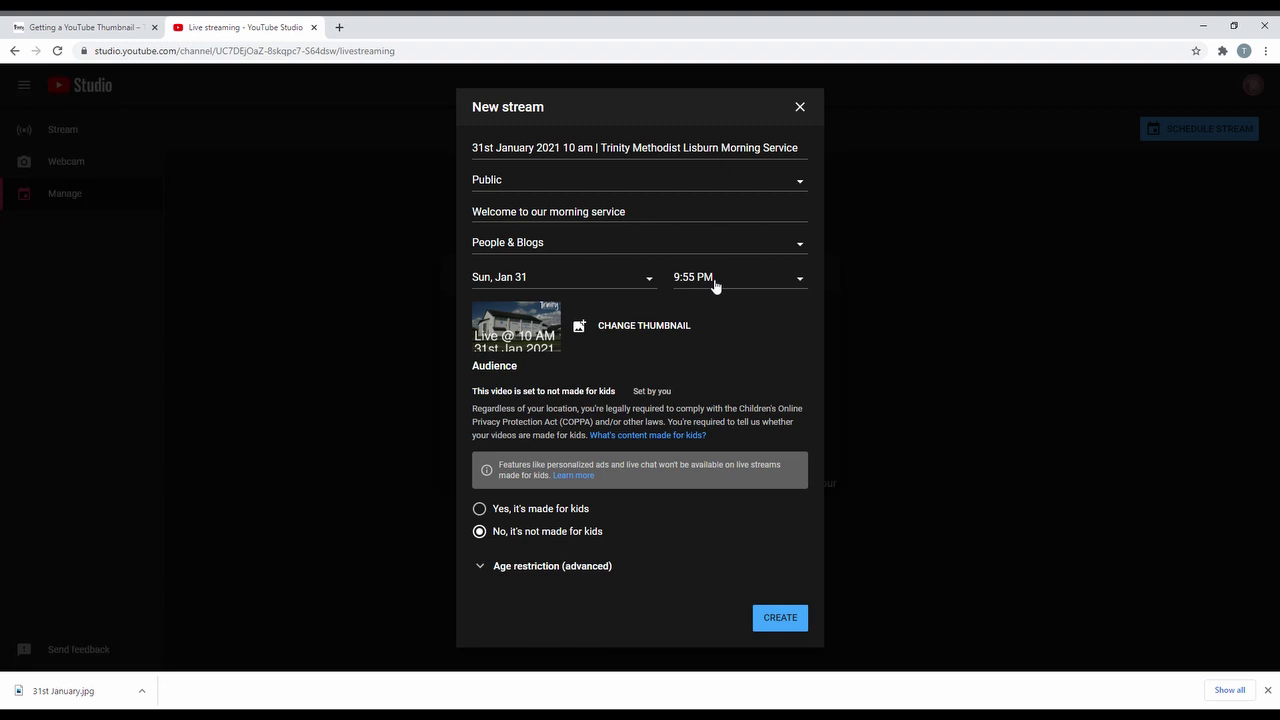
{"action": "left_click", "coordinate": [783, 619]}
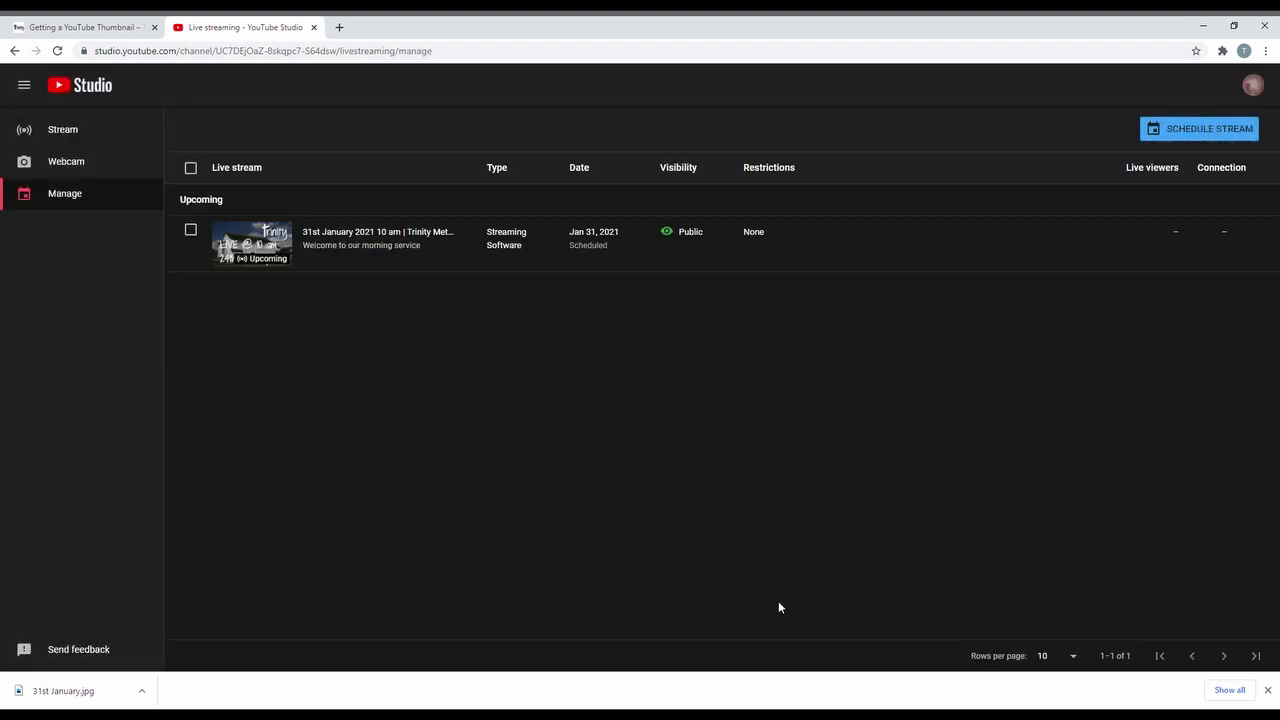
Open the scheduled 31st January 2021 stream and enable Auto-start and Auto-stop in its settings
{"action": "left_click", "coordinate": [350, 232]}
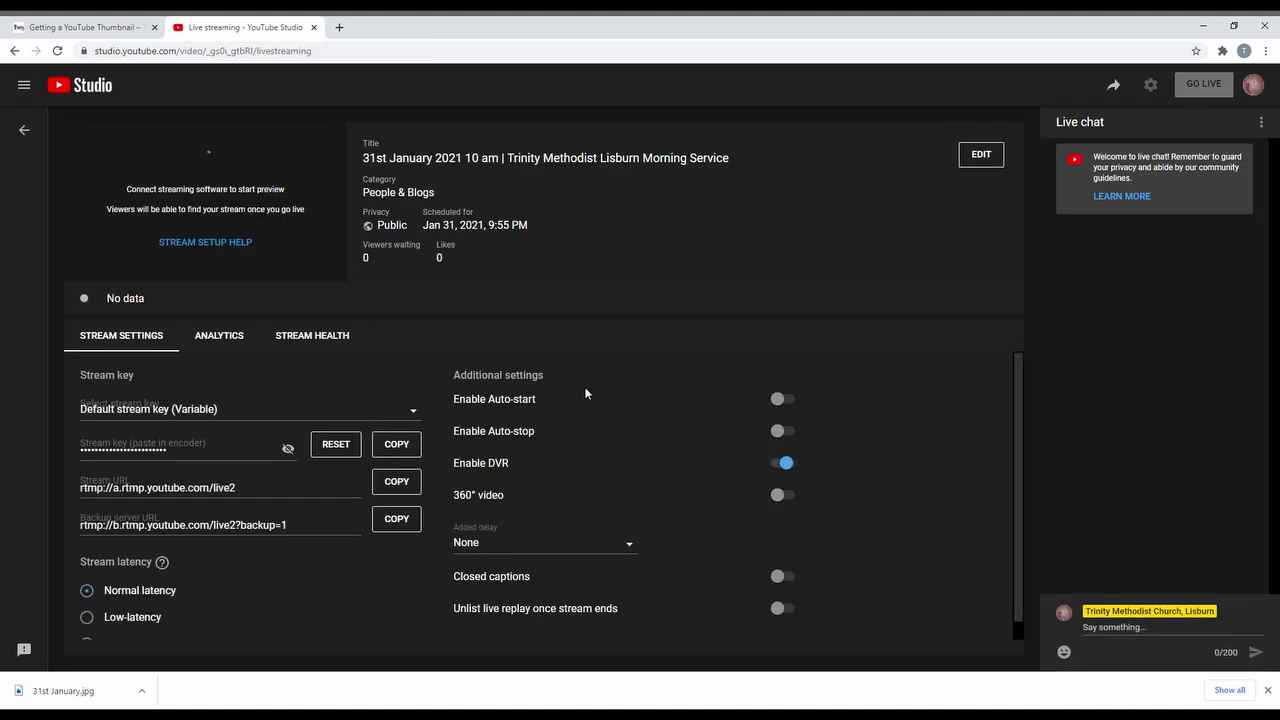
{"action": "scroll", "coordinate": [676, 373], "scroll_direction": "down", "scroll_amount": 1}
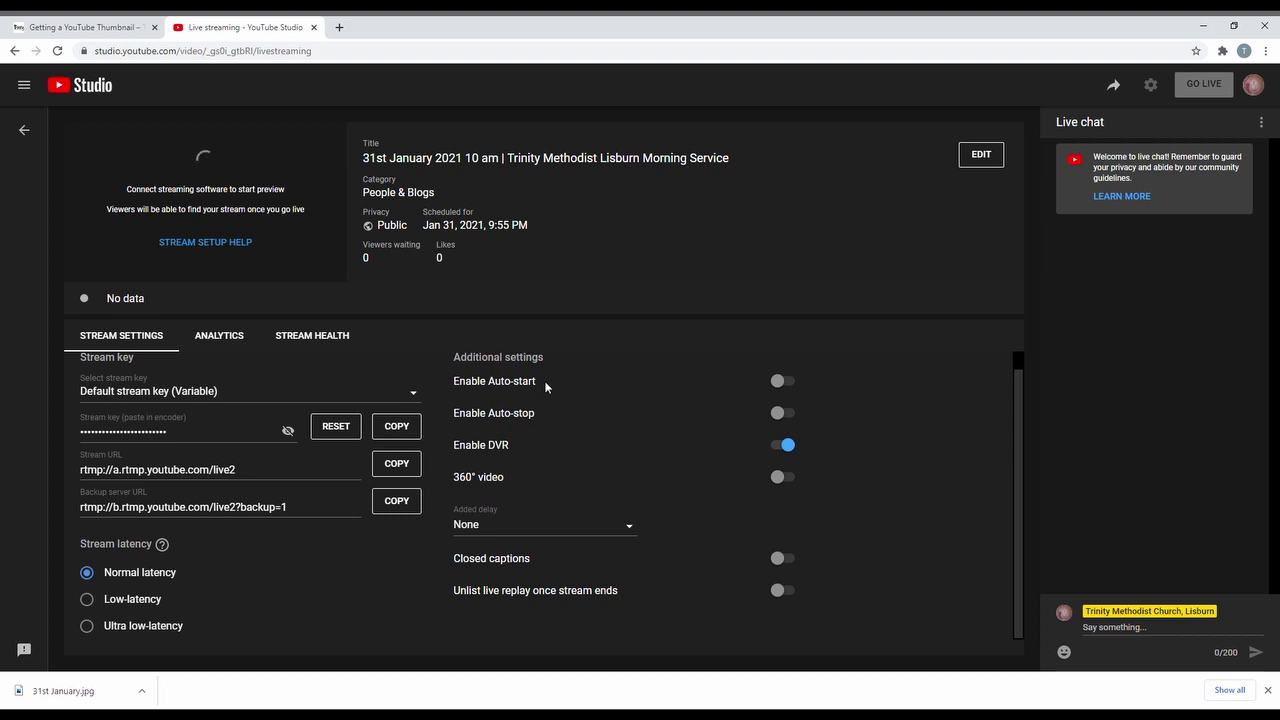
{"action": "left_click", "coordinate": [780, 381]}
{"action": "left_click", "coordinate": [750, 414]}
{"action": "left_click", "coordinate": [780, 414]}
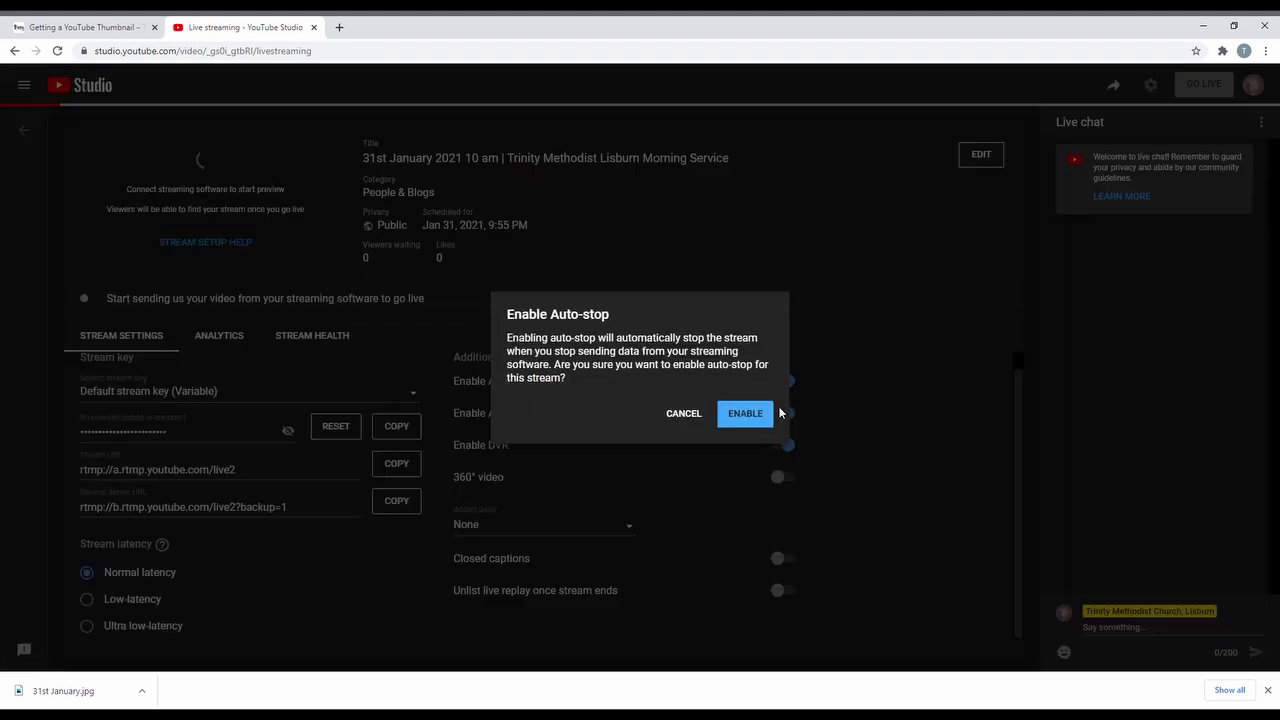
{"action": "left_click", "coordinate": [750, 414]}
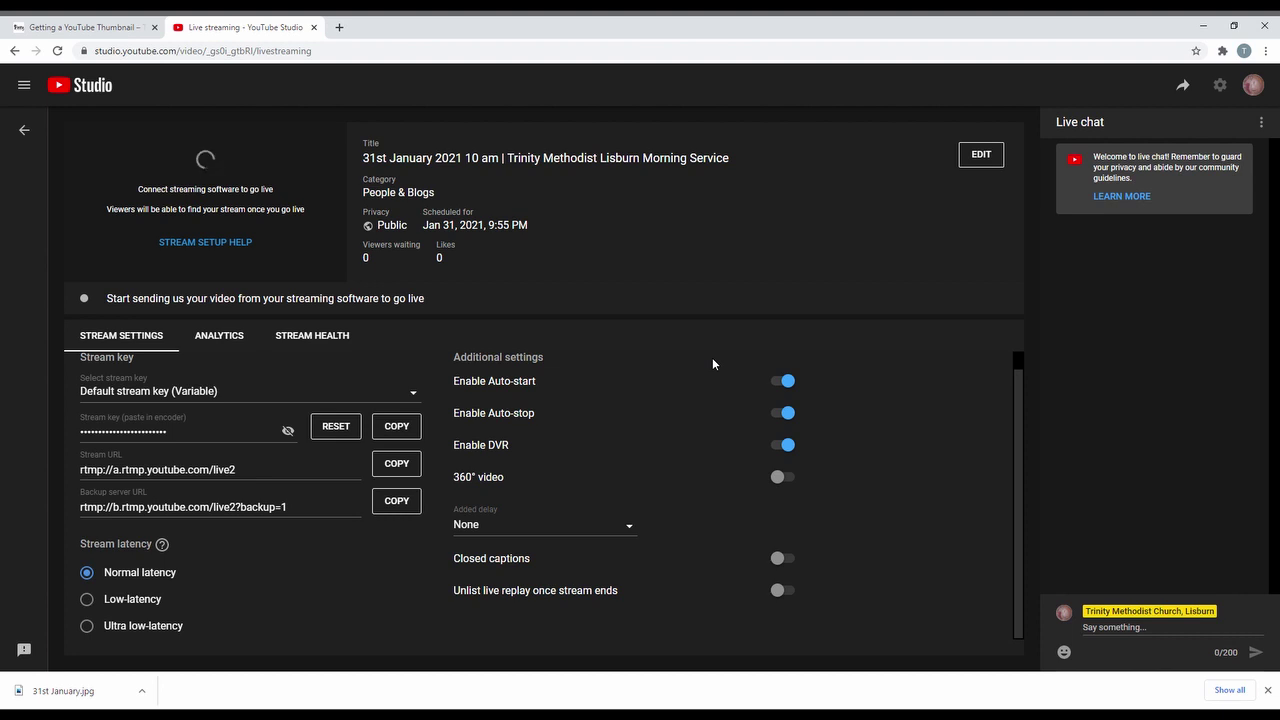
Open the trinitylisburn.com WordPress dashboard in a new browser tab and dismiss the downloads bar
{"action": "left_click", "coordinate": [339, 27]}
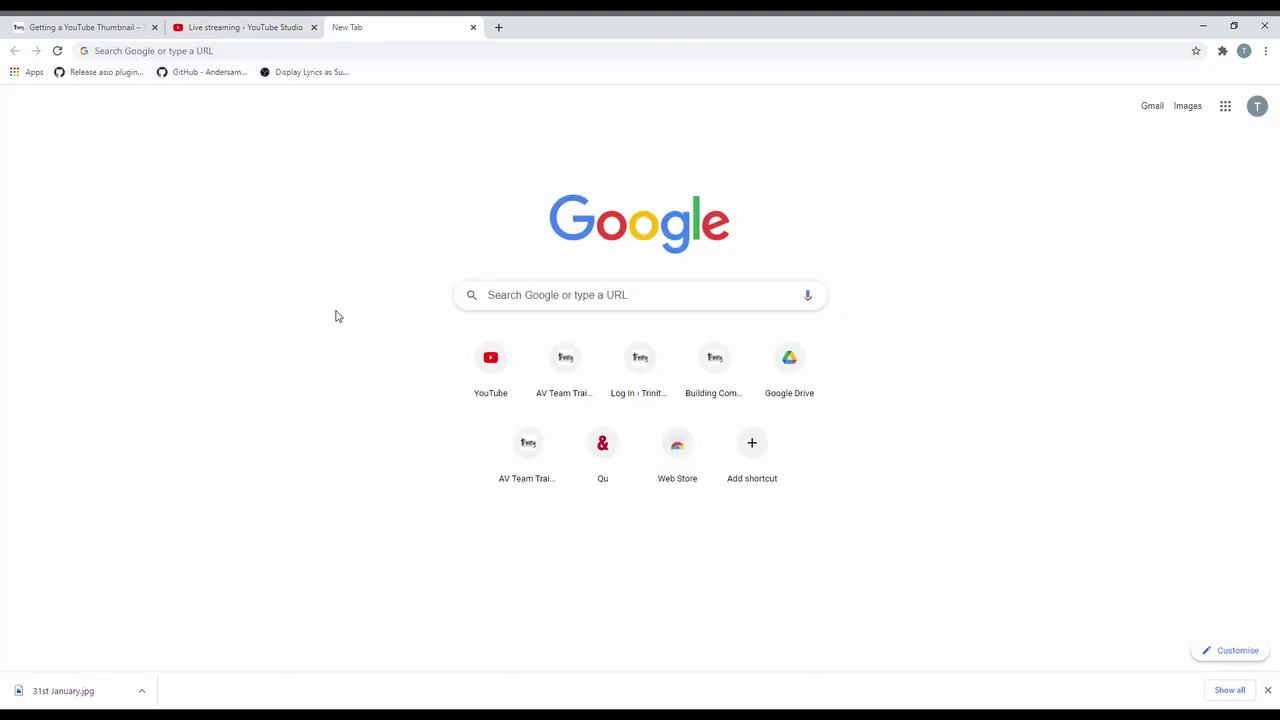
{"action": "left_click", "coordinate": [407, 56]}
{"action": "type", "text": "tr"}
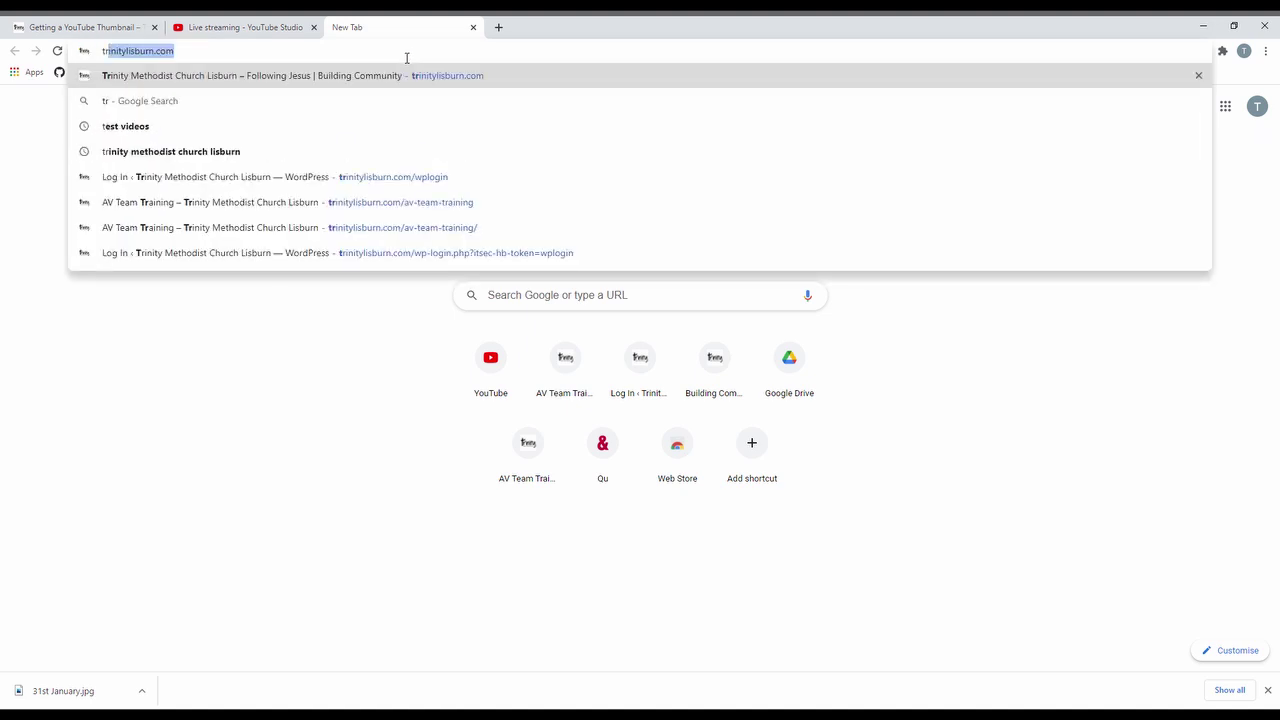
{"action": "key", "text": "Return"}
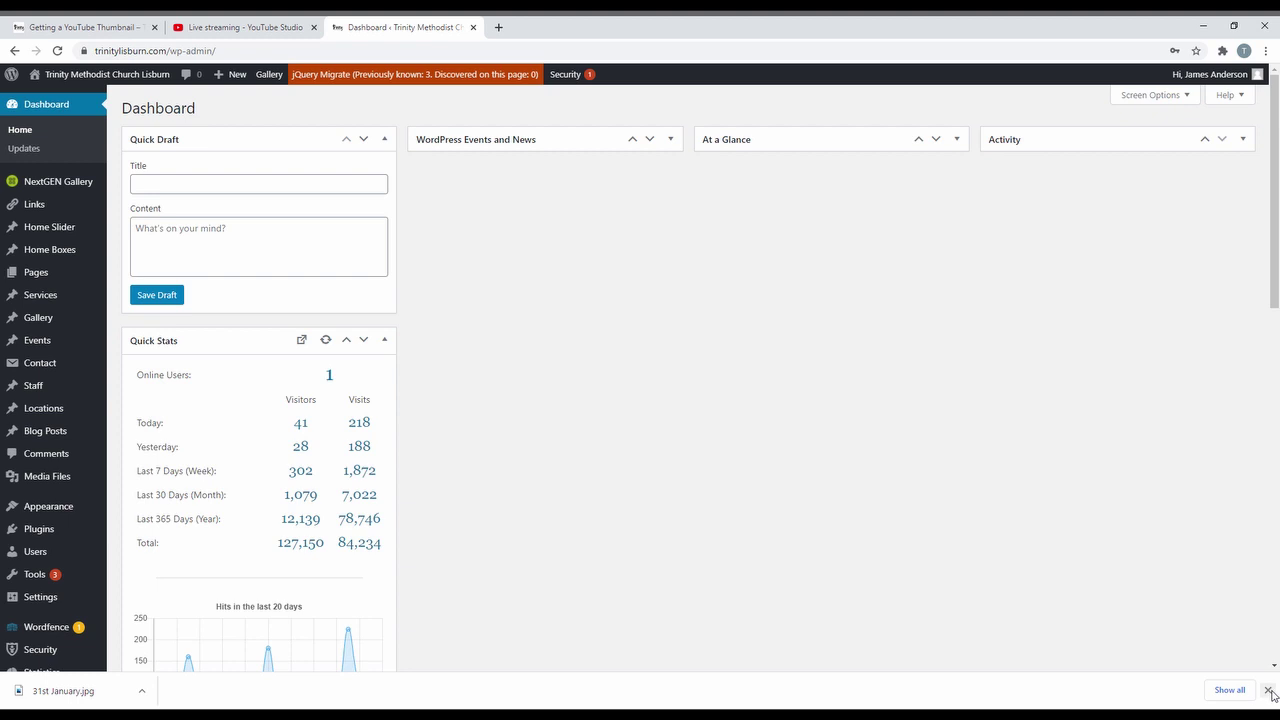
{"action": "left_click", "coordinate": [1268, 691]}
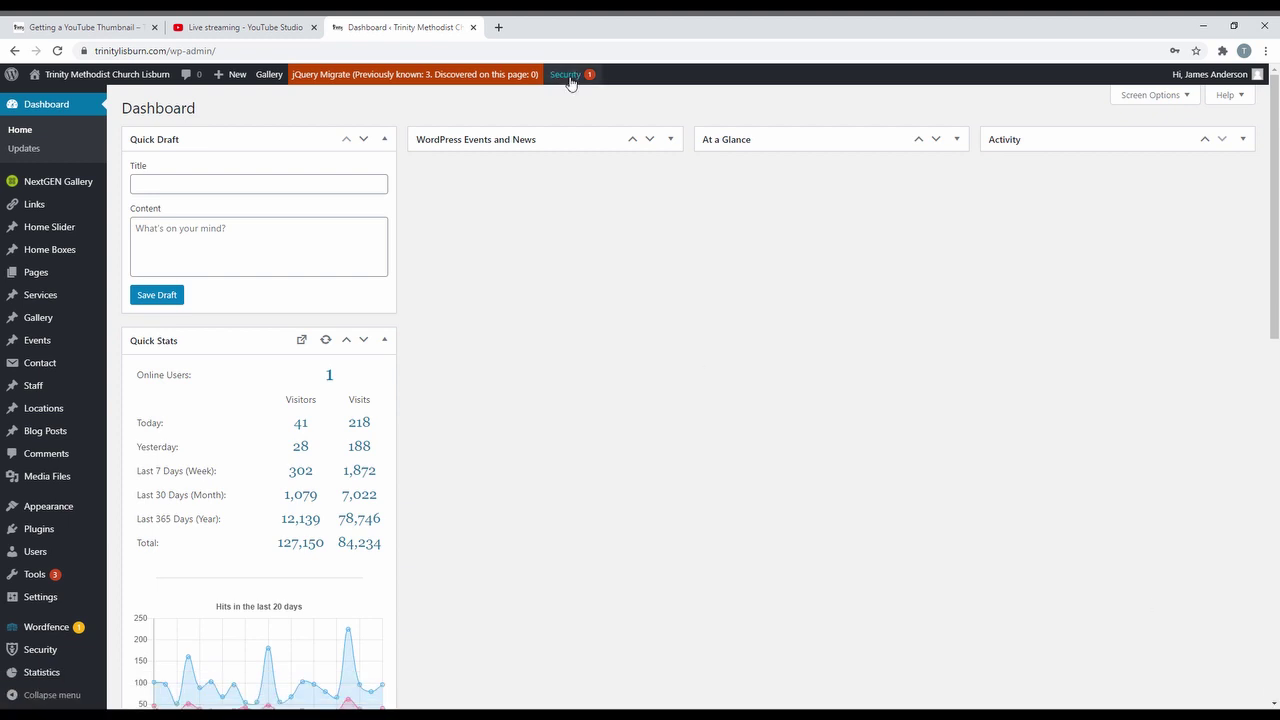
Add a new service post in WordPress with the title "31st January 2021"
{"action": "left_click", "coordinate": [51, 297]}
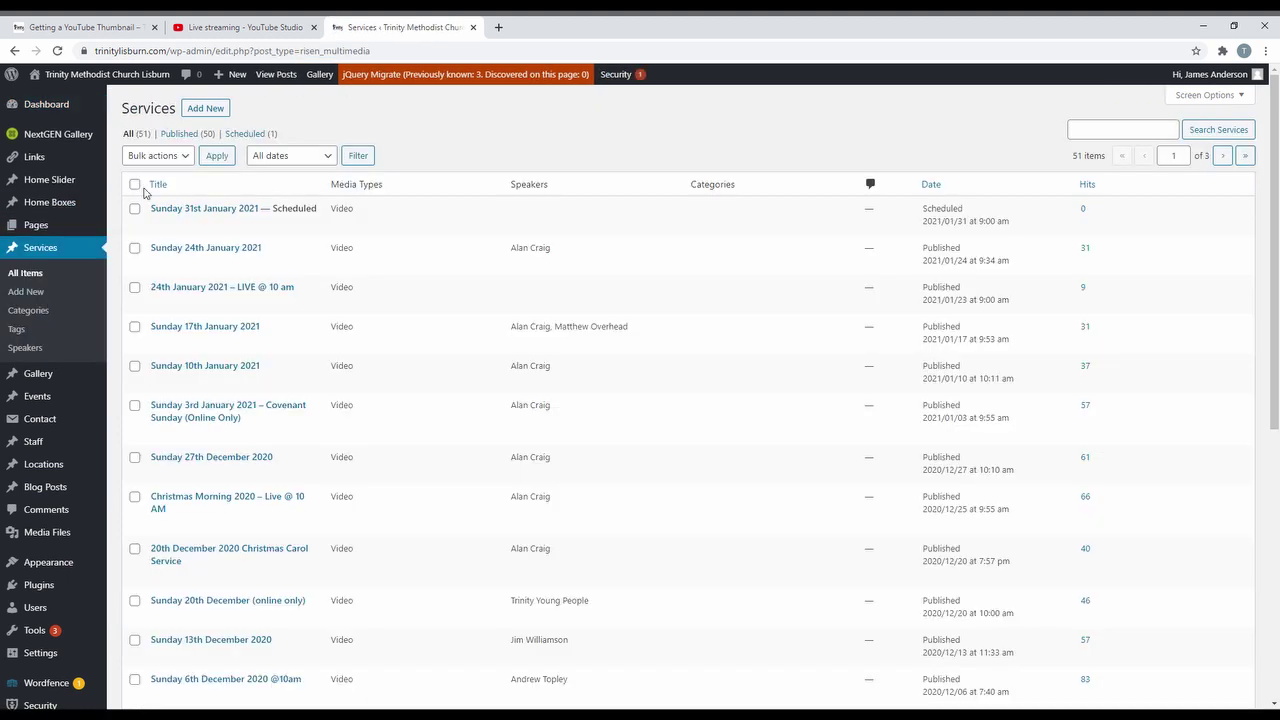
{"action": "left_click", "coordinate": [212, 110]}
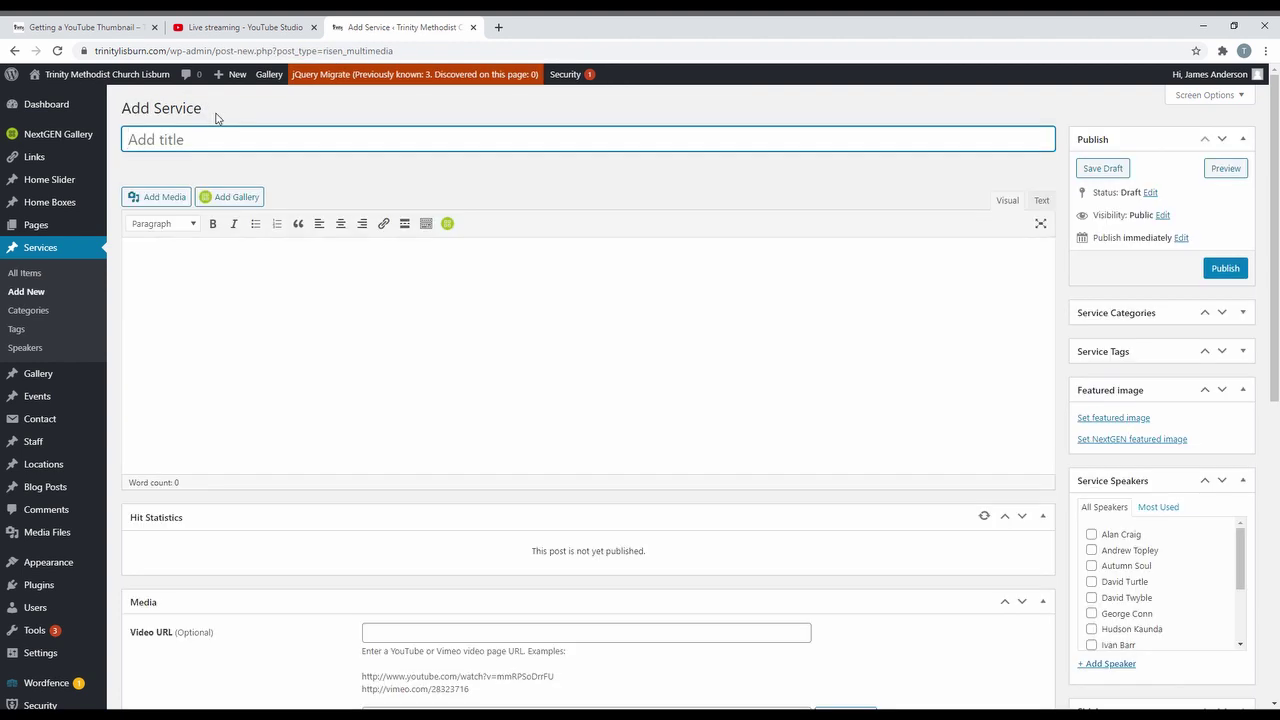
{"action": "type", "text": "31st January 2021"}
{"action": "left_click", "coordinate": [279, 295]}
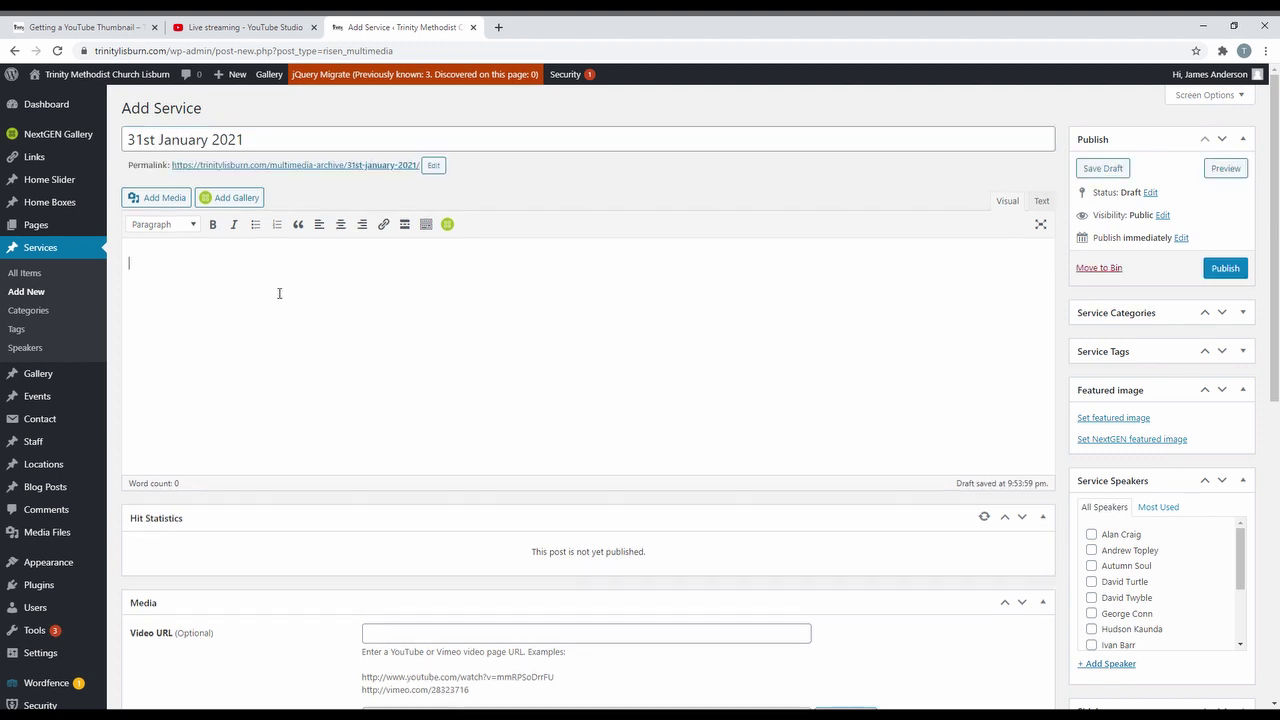
Assign the first listed speaker to the service and add a new speaker named "Test"
{"action": "scroll", "coordinate": [279, 295], "scroll_direction": "down", "scroll_amount": 1}
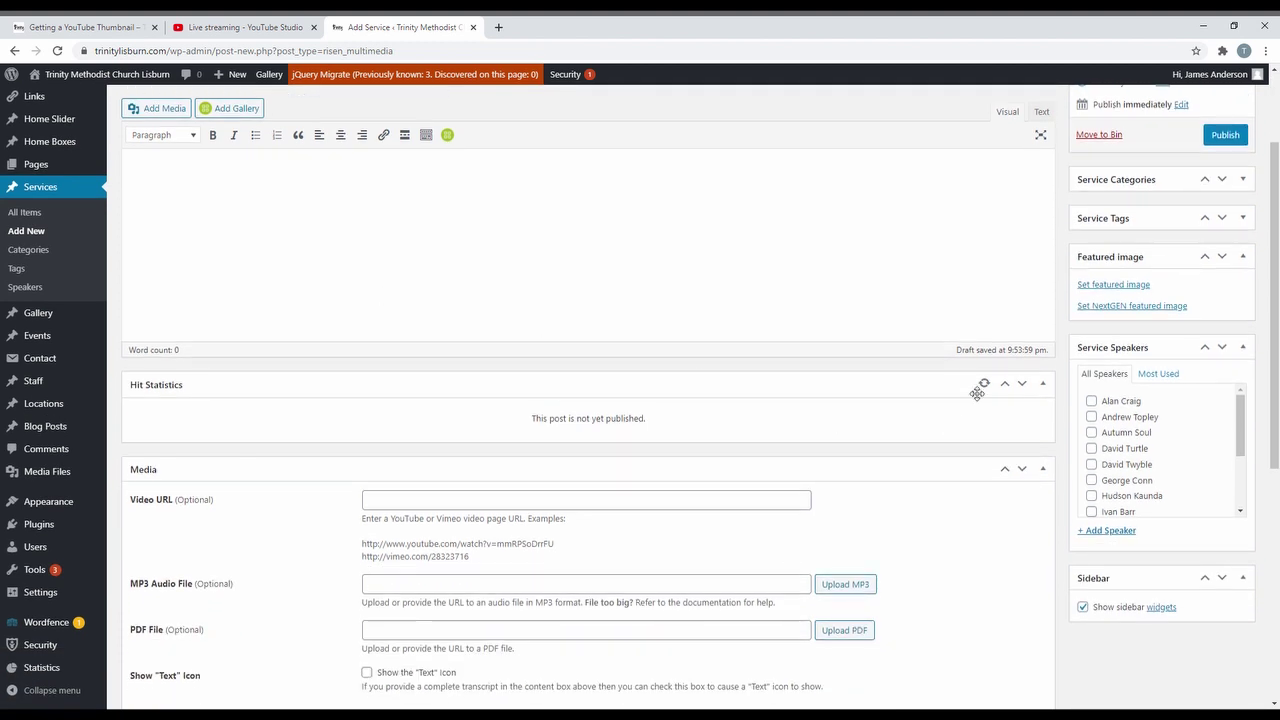
{"action": "left_click", "coordinate": [1092, 401]}
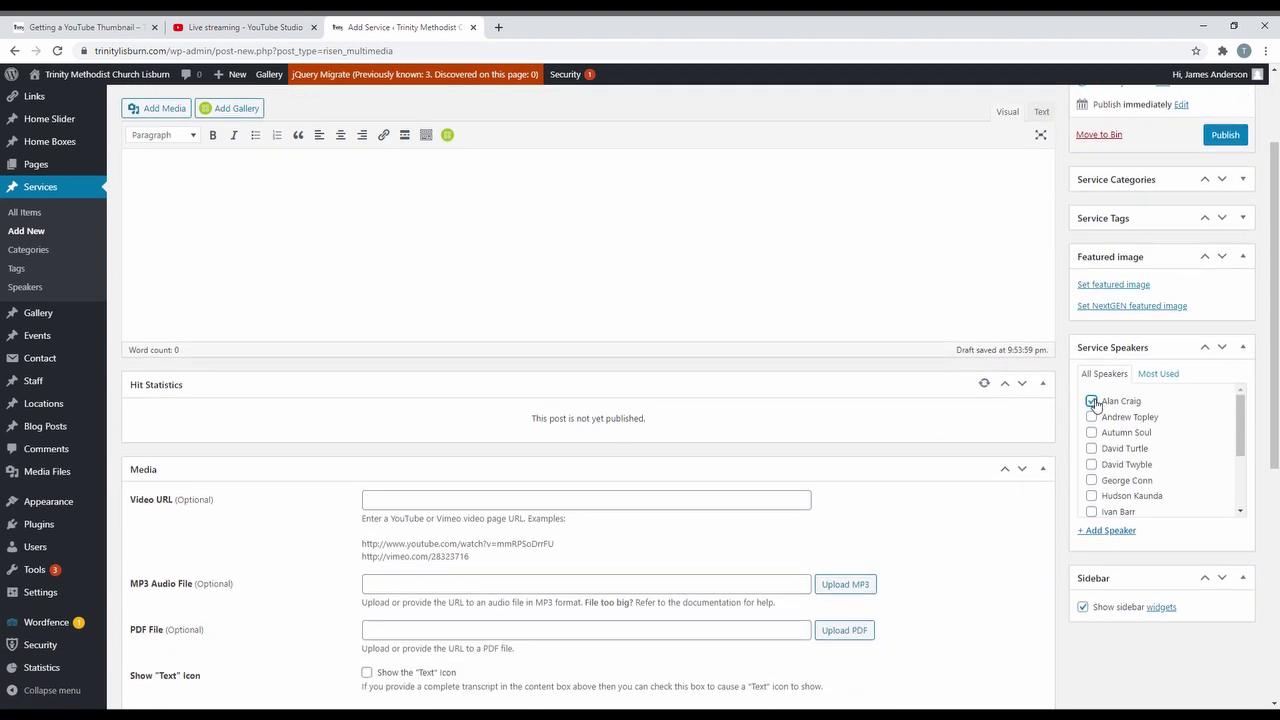
{"action": "left_click", "coordinate": [1103, 535]}
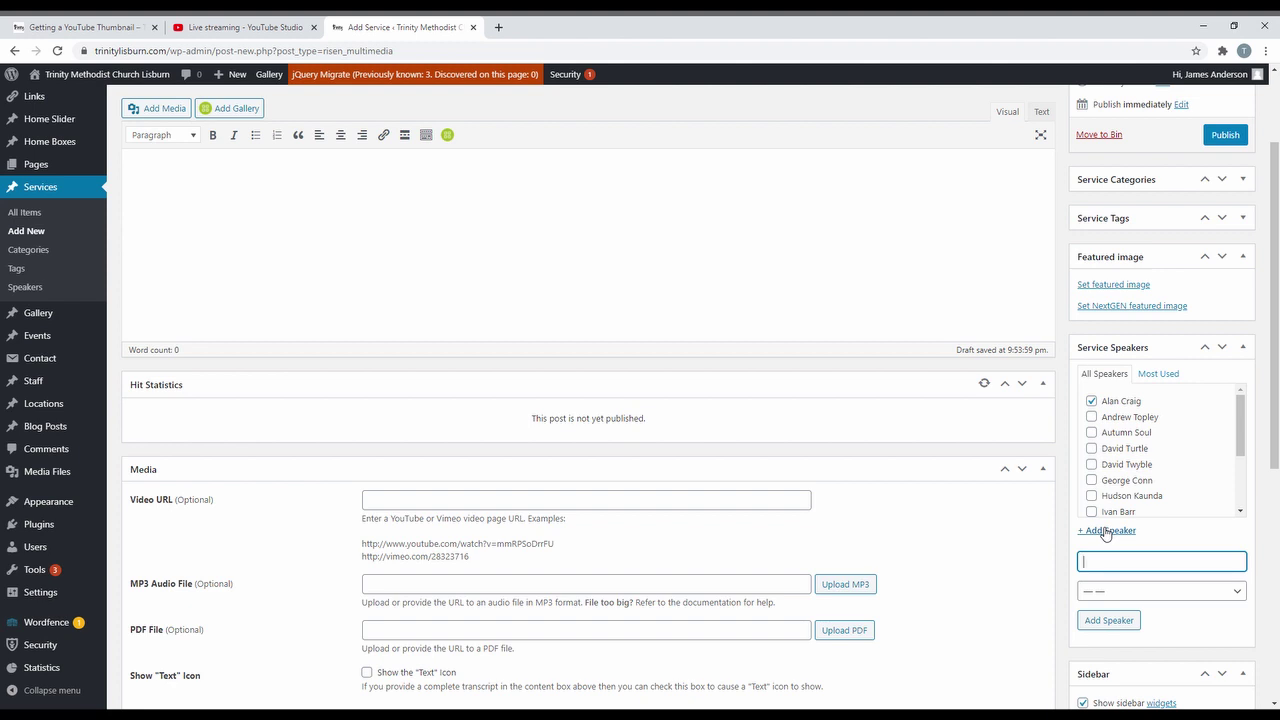
{"action": "type", "text": "Test"}
{"action": "left_click", "coordinate": [1122, 622]}
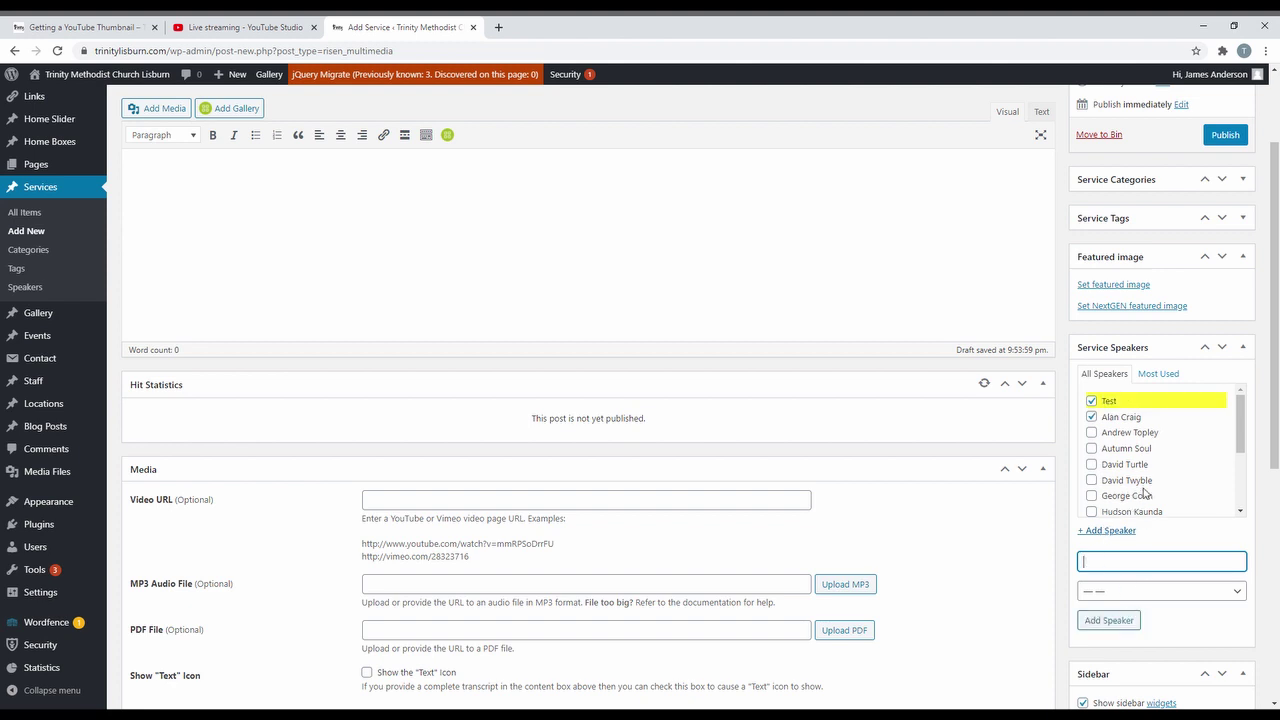
Unassign the "Test" speaker from the service, keeping only the first real speaker assigned
{"action": "left_click", "coordinate": [1093, 401]}
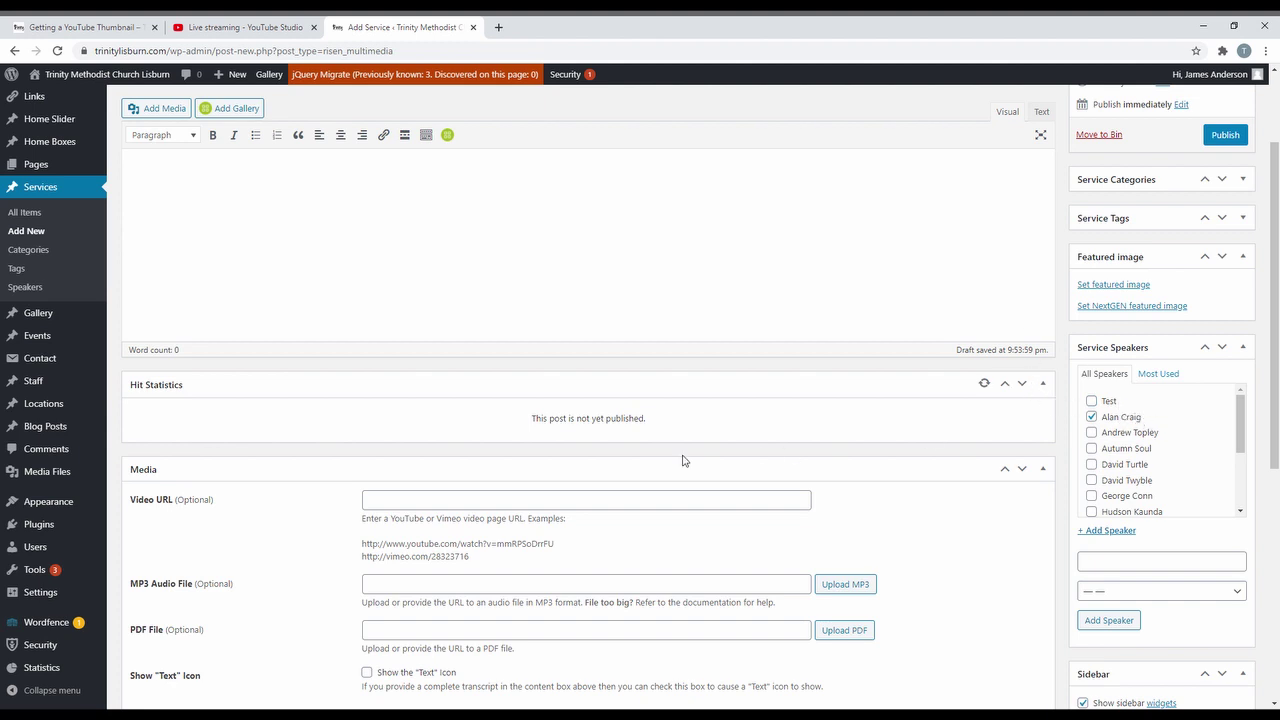
{"action": "scroll", "coordinate": [657, 458], "scroll_direction": "down", "scroll_amount": 1}
{"action": "scroll", "coordinate": [658, 455], "scroll_direction": "up", "scroll_amount": 3}
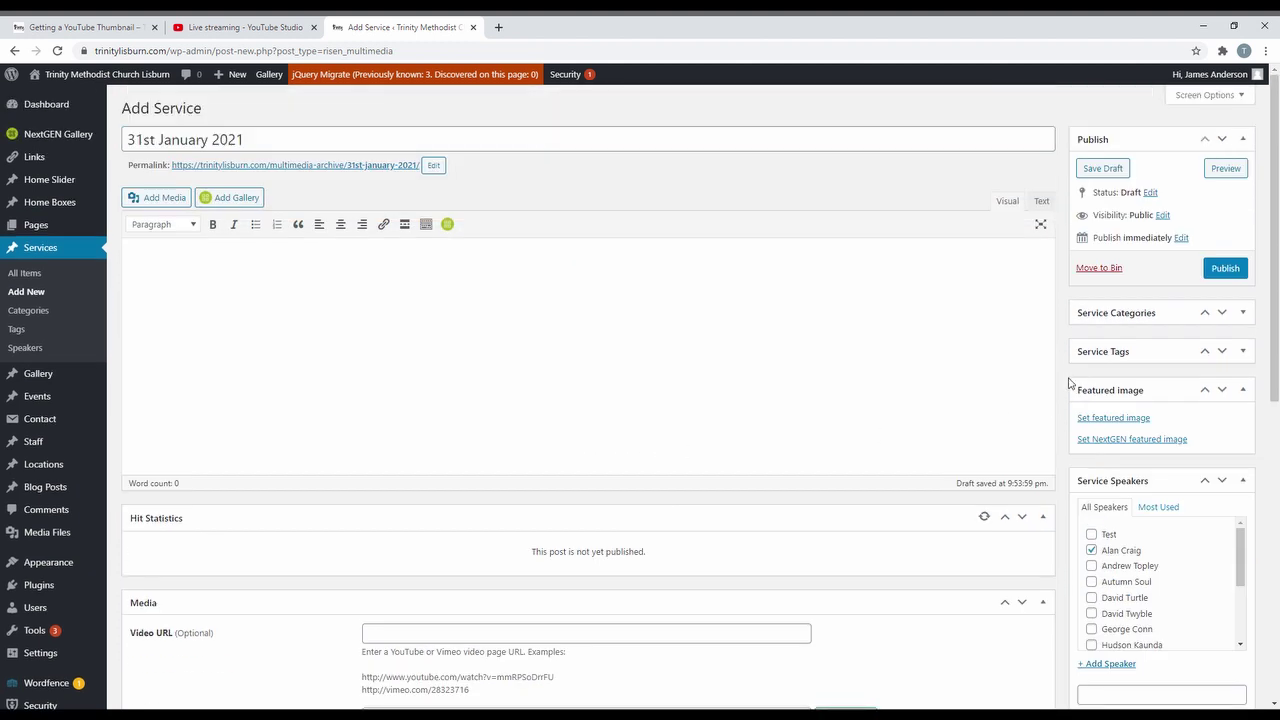
Set the service post's publish date to 31 January 2021 at 09:55
{"action": "left_click", "coordinate": [1182, 238]}
{"action": "double_click", "coordinate": [1143, 259]}
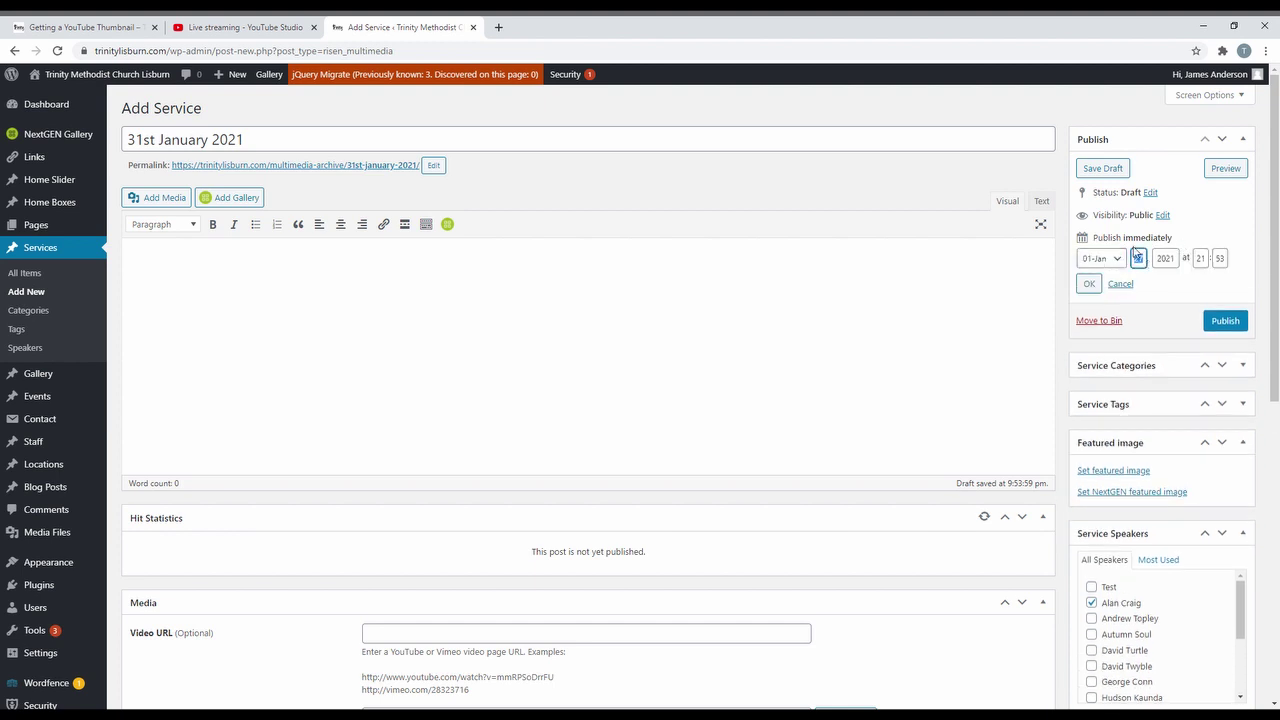
{"action": "double_click", "coordinate": [1168, 261]}
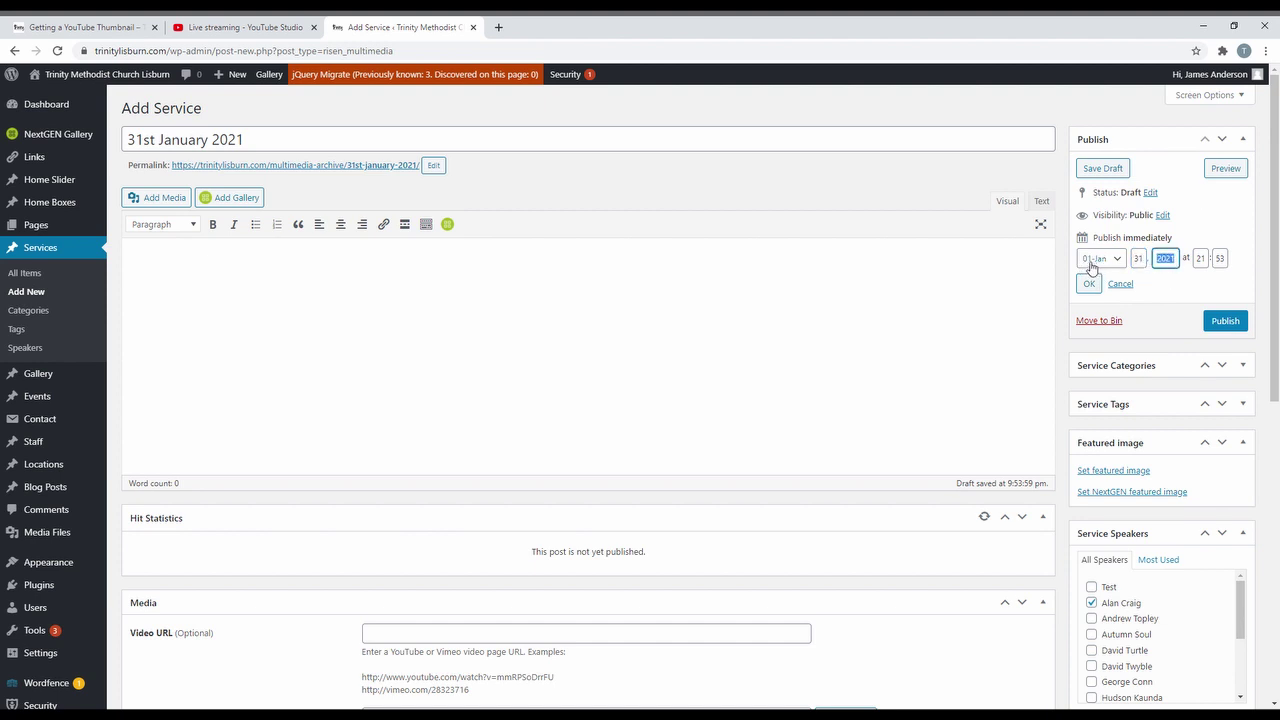
{"action": "left_click", "coordinate": [1125, 262]}
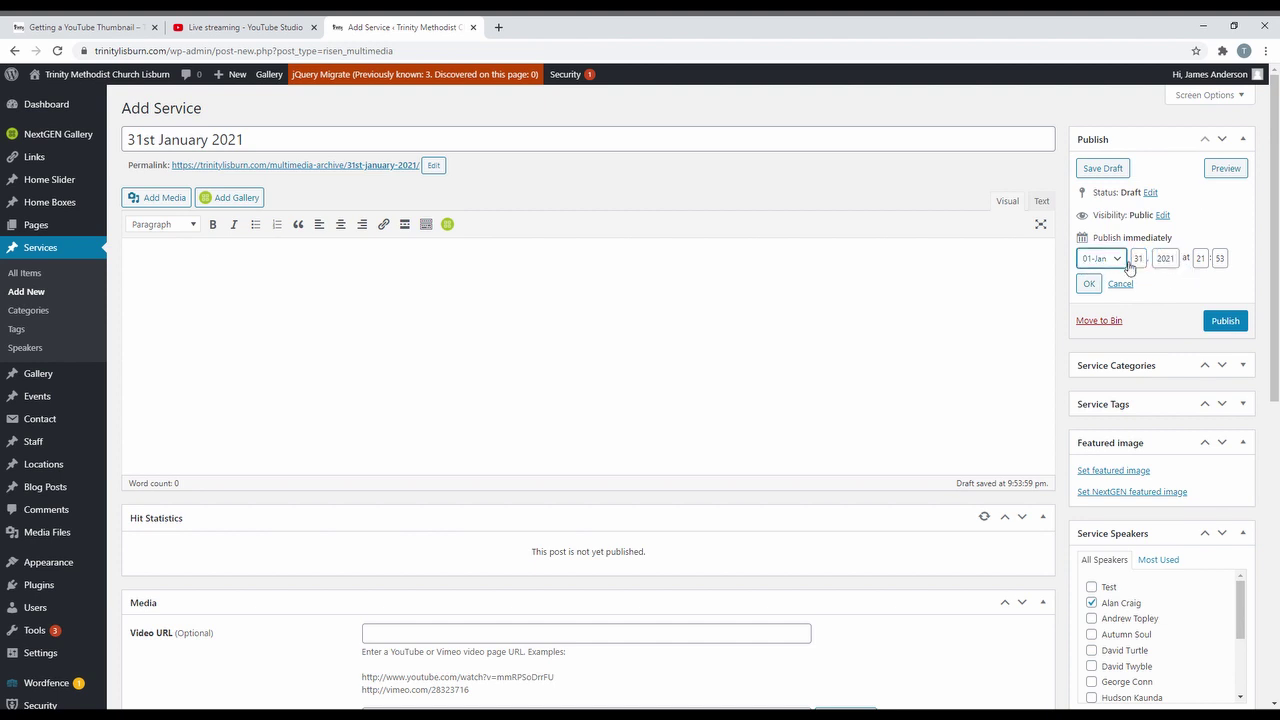
{"action": "left_click", "coordinate": [1221, 258]}
{"action": "double_click", "coordinate": [1202, 259]}
{"action": "double_click", "coordinate": [1221, 258]}
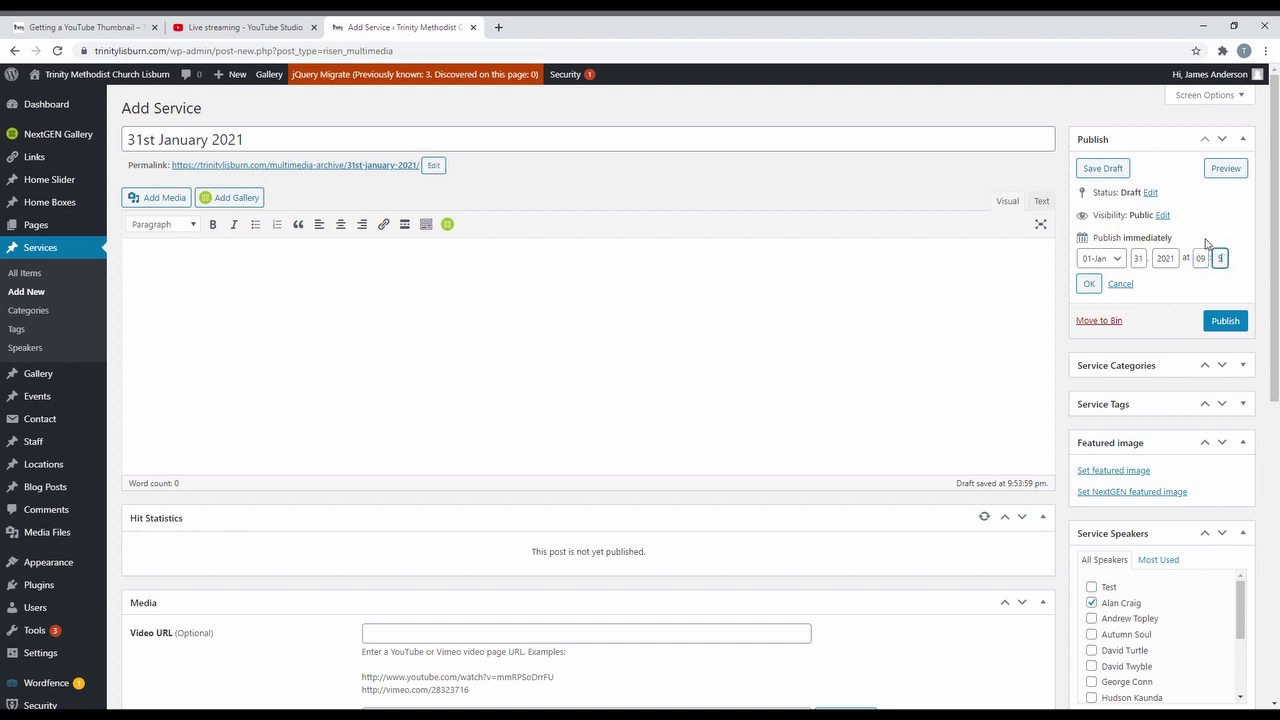
{"action": "double_click", "coordinate": [1203, 259]}
{"action": "left_click", "coordinate": [1089, 284]}
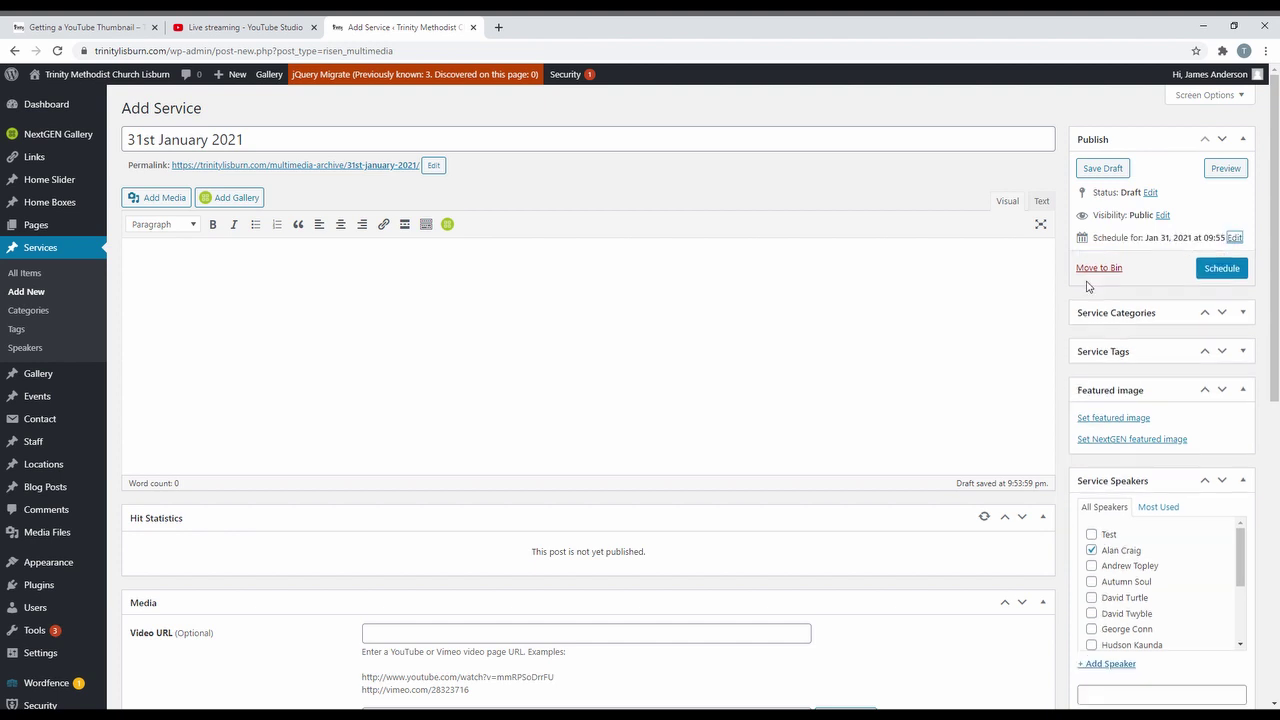
In YouTube Studio, find the upcoming 31st January 2021 stream in the channel's live content and copy its shareable link
{"action": "scroll", "coordinate": [836, 294], "scroll_direction": "down", "scroll_amount": 3}
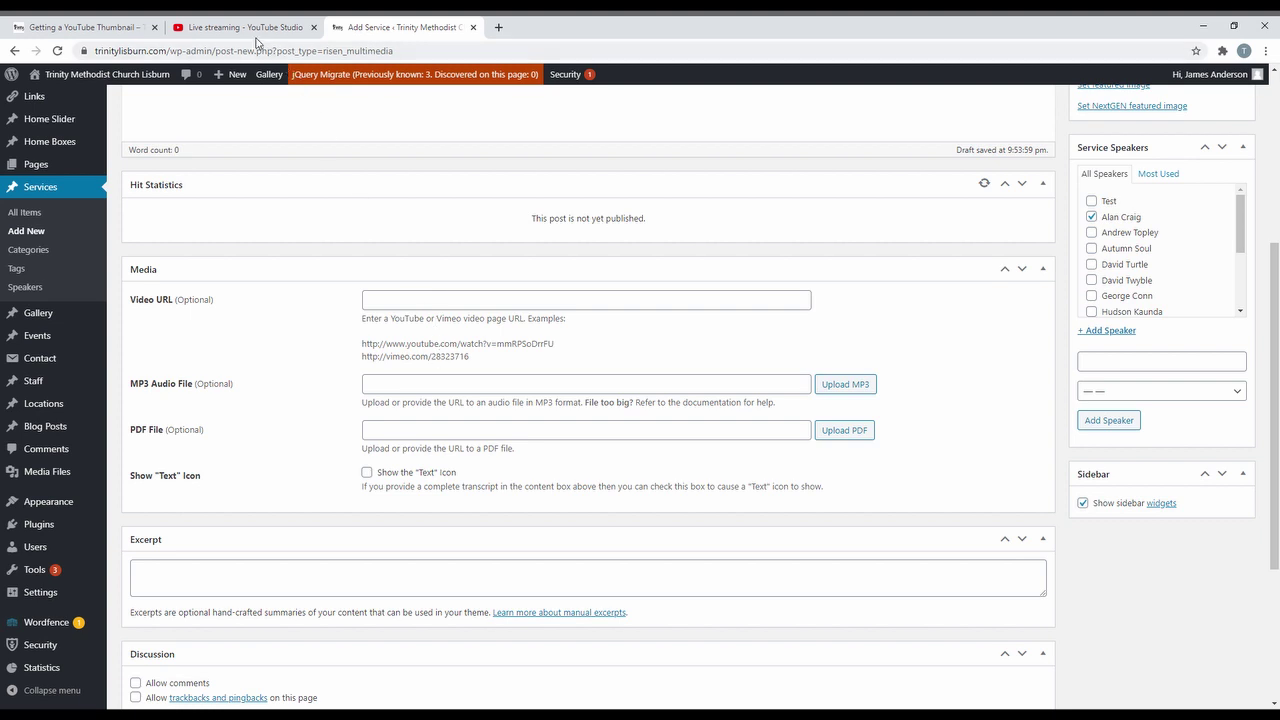
{"action": "left_click", "coordinate": [232, 29]}
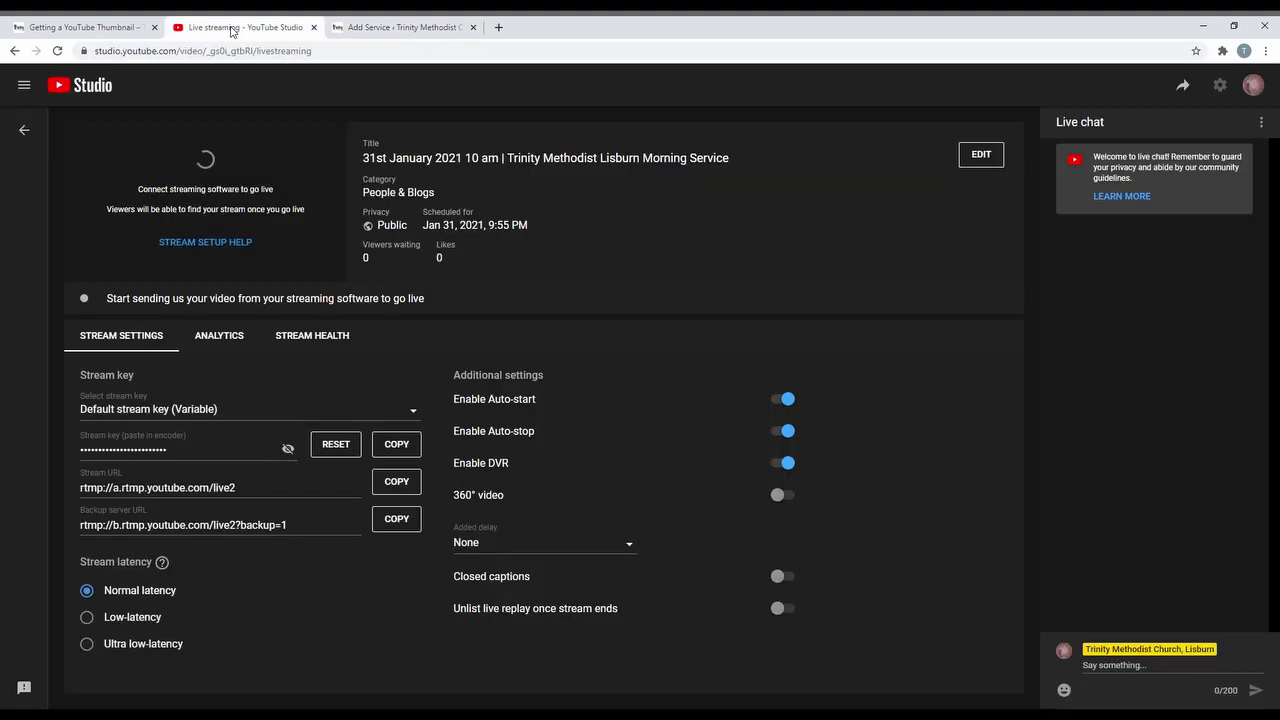
{"action": "left_click", "coordinate": [1254, 87]}
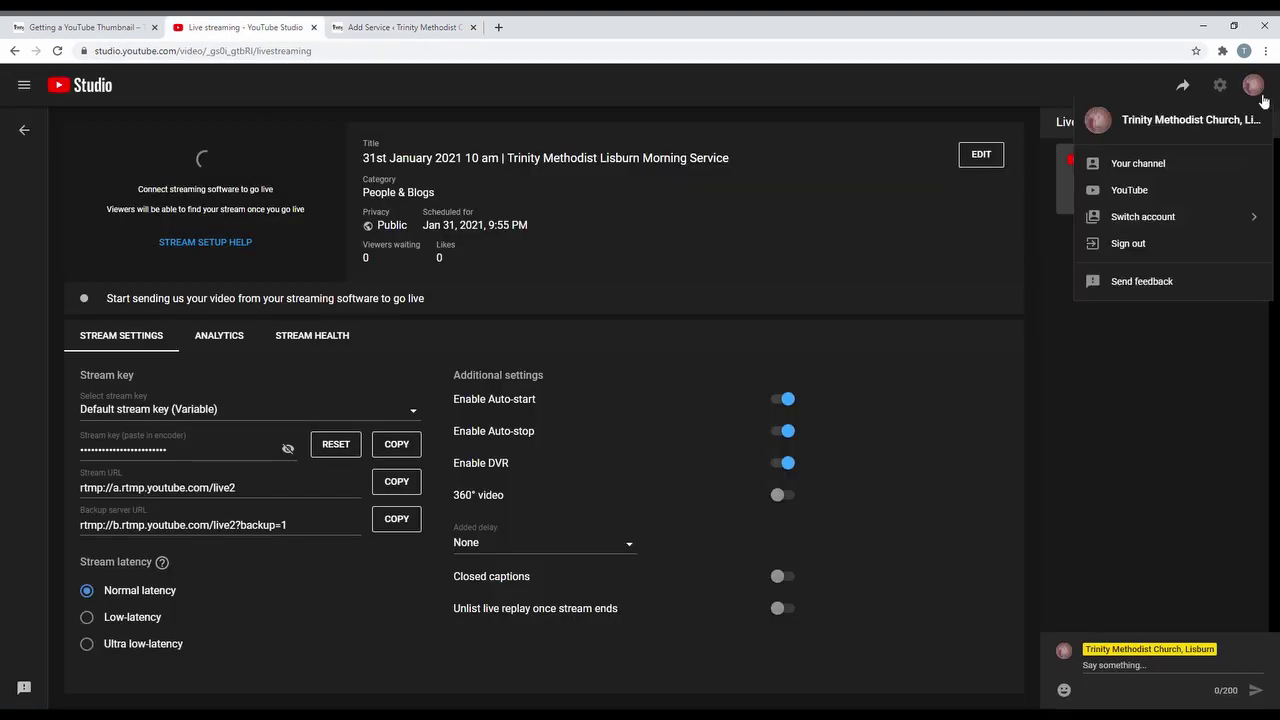
{"action": "left_click", "coordinate": [1130, 164]}
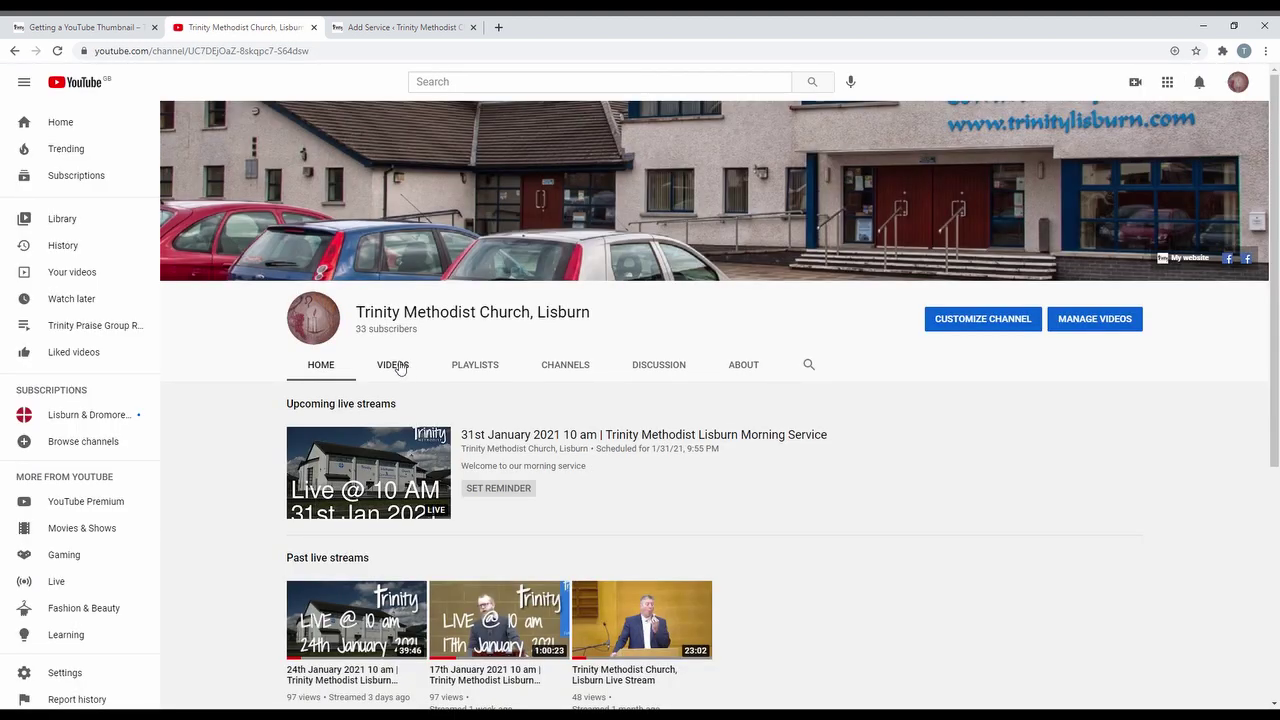
{"action": "left_click", "coordinate": [80, 276]}
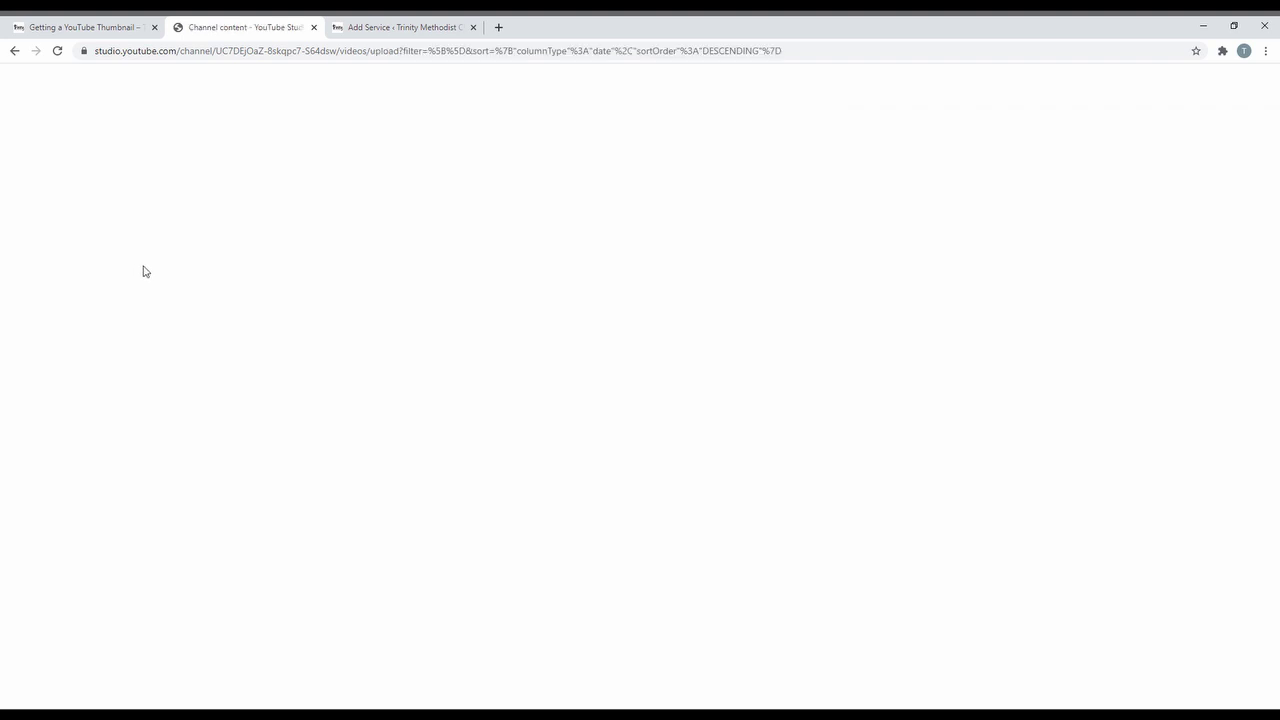
{"action": "left_click", "coordinate": [268, 170]}
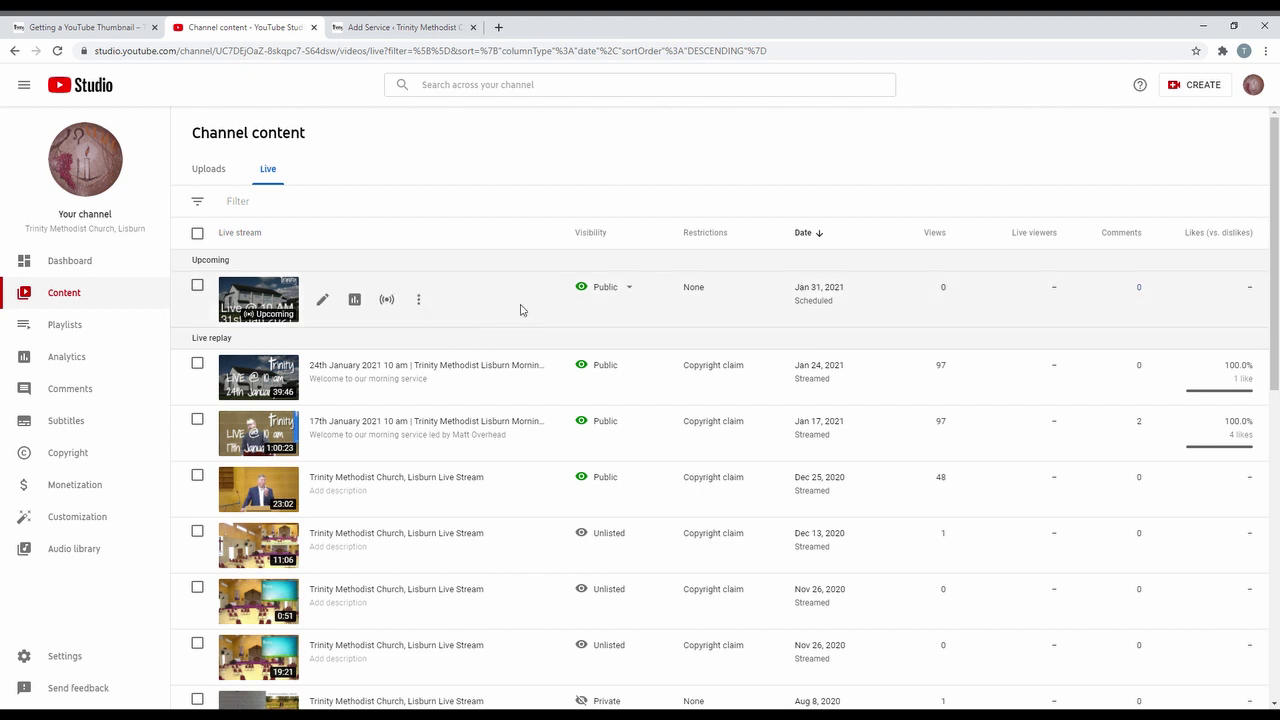
{"action": "left_click", "coordinate": [421, 302]}
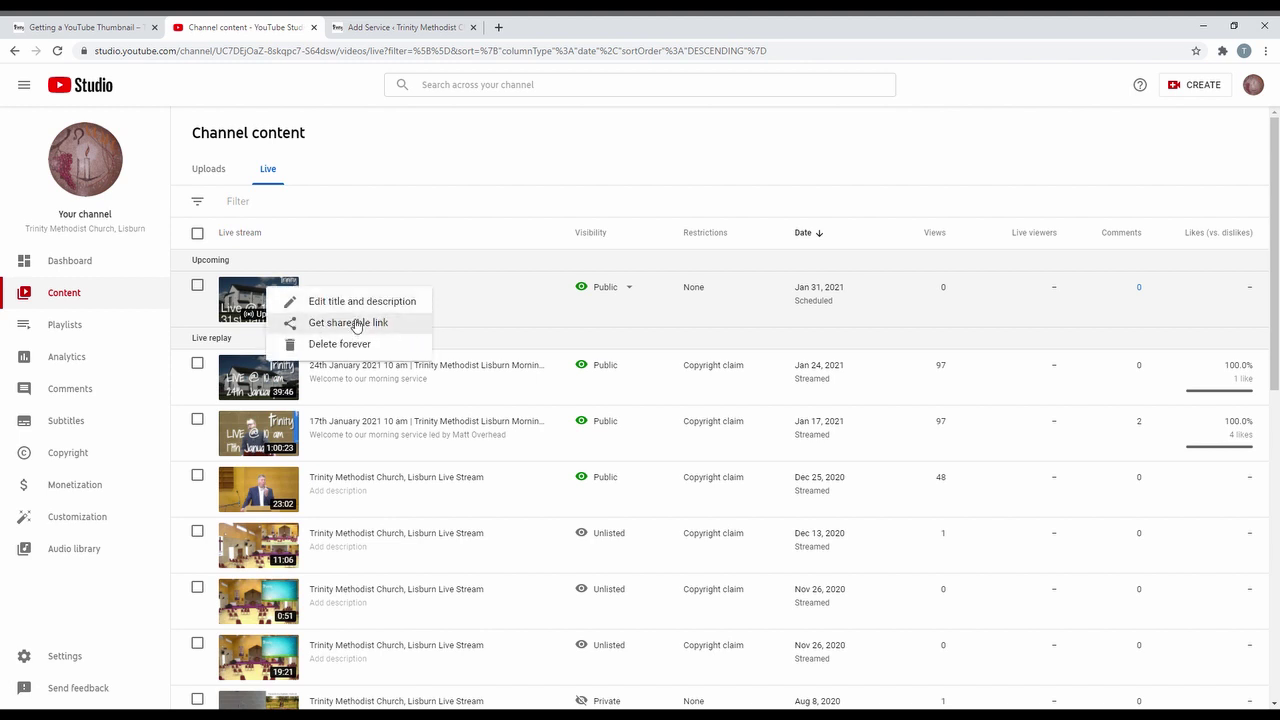
{"action": "left_click", "coordinate": [356, 324]}
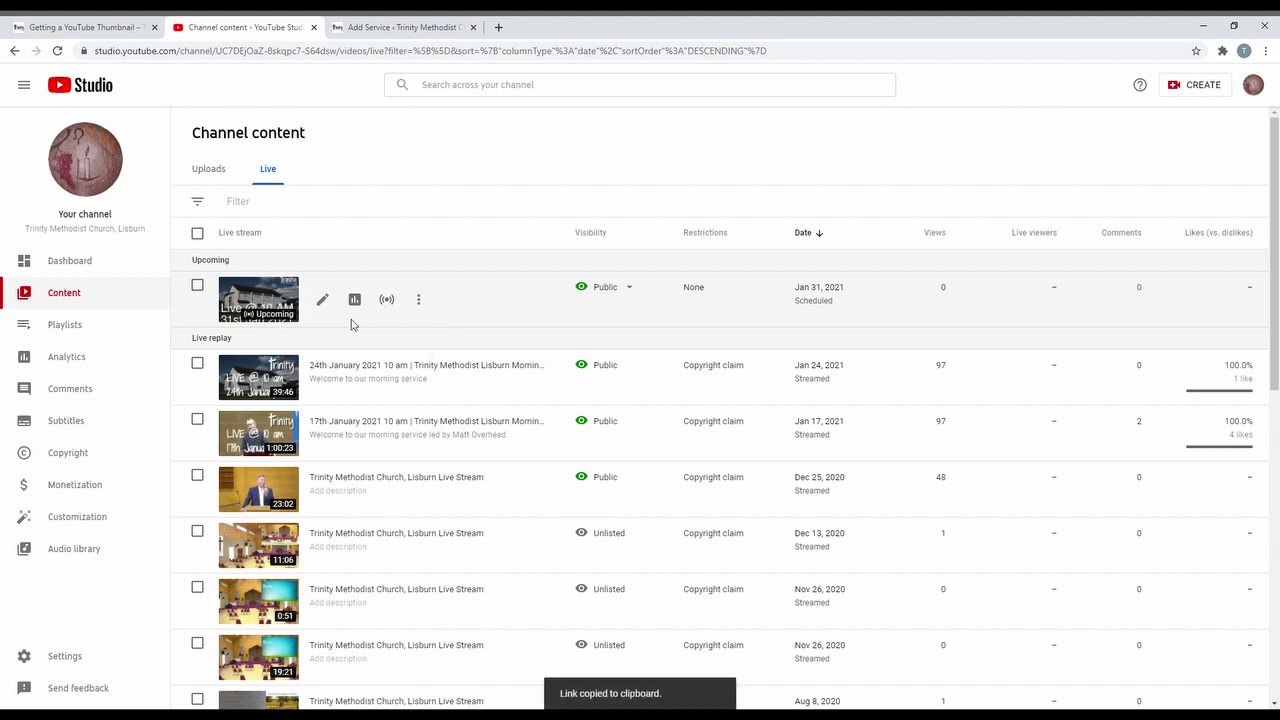
Return to the WordPress service post and paste the copied stream link as its video URL
{"action": "left_click", "coordinate": [380, 27]}
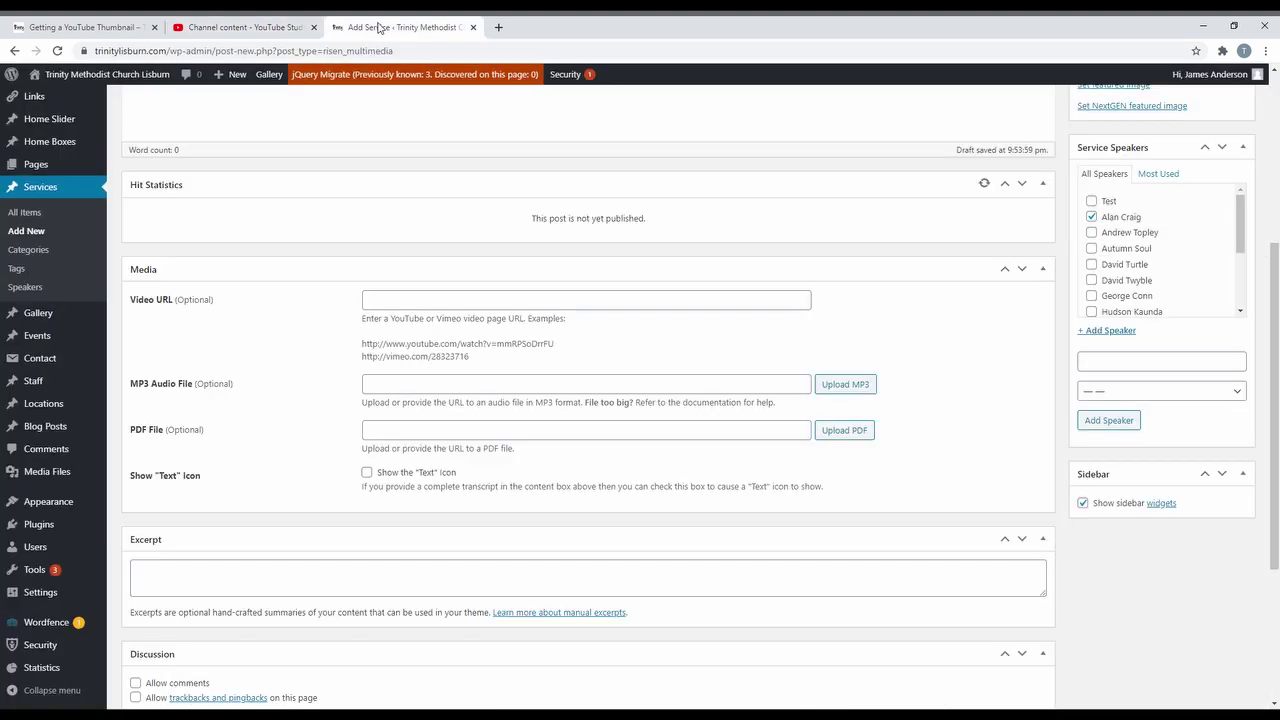
{"action": "left_click", "coordinate": [394, 303]}
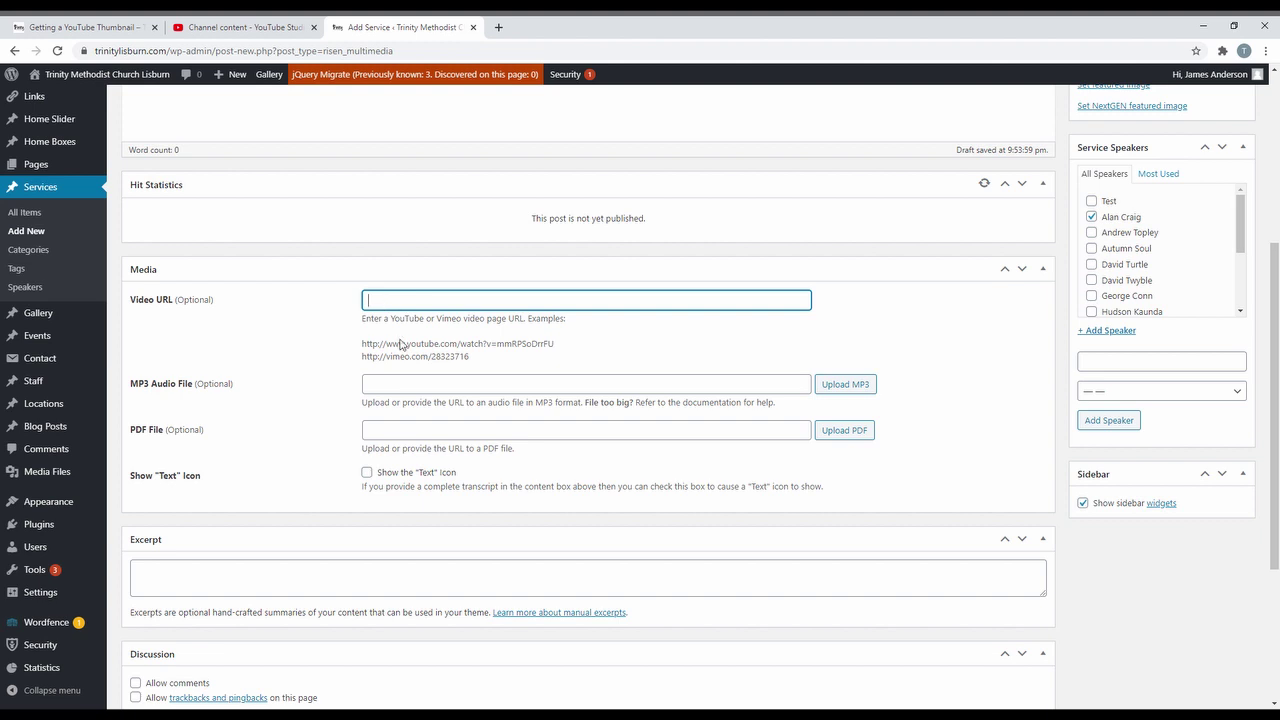
{"action": "key", "text": "ctrl+v"}
{"action": "left_click", "coordinate": [311, 339]}
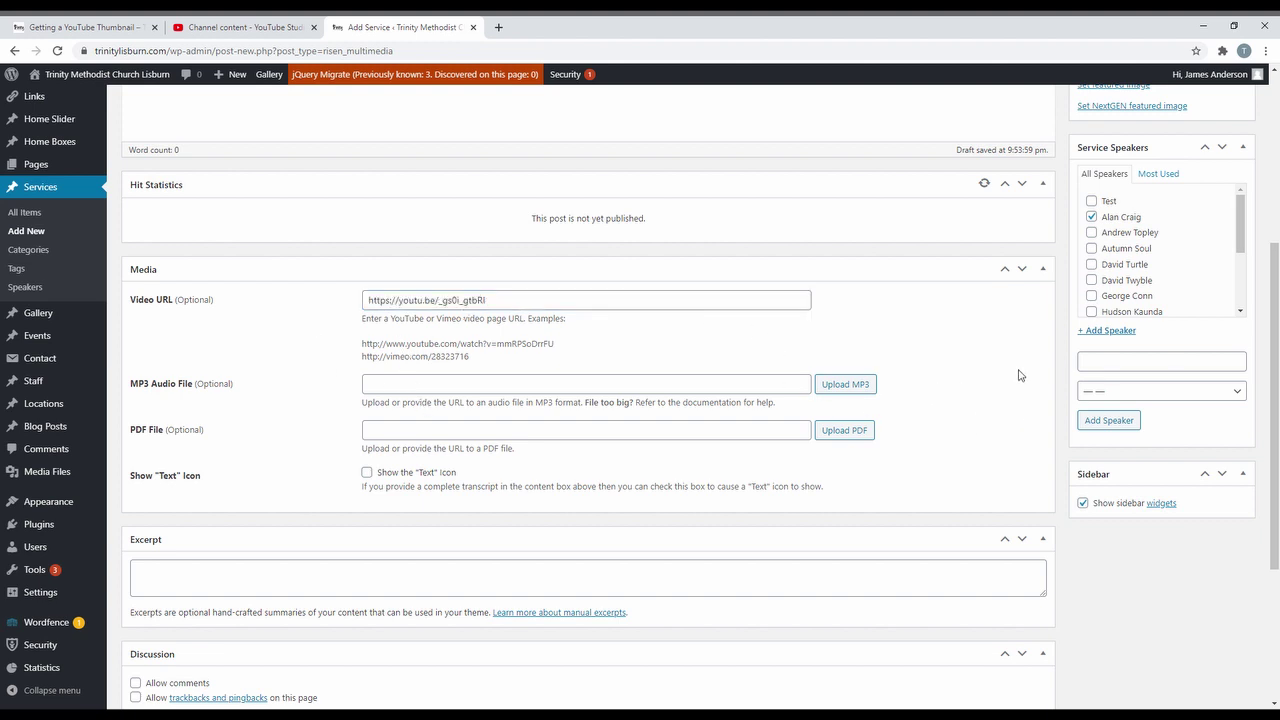
Schedule the 31st January 2021 service post for publication
{"action": "scroll", "coordinate": [1031, 374], "scroll_direction": "down", "scroll_amount": 3}
{"action": "scroll", "coordinate": [1057, 391], "scroll_direction": "up", "scroll_amount": 6}
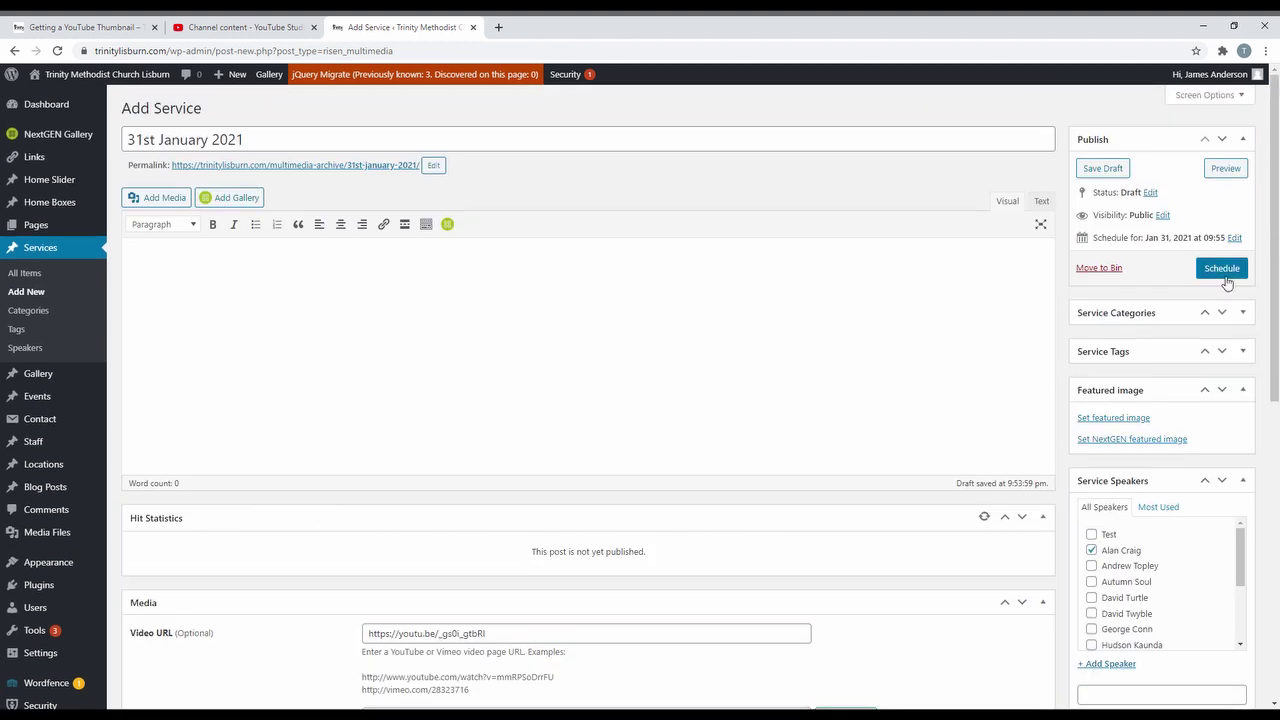
{"action": "left_click", "coordinate": [1224, 274]}
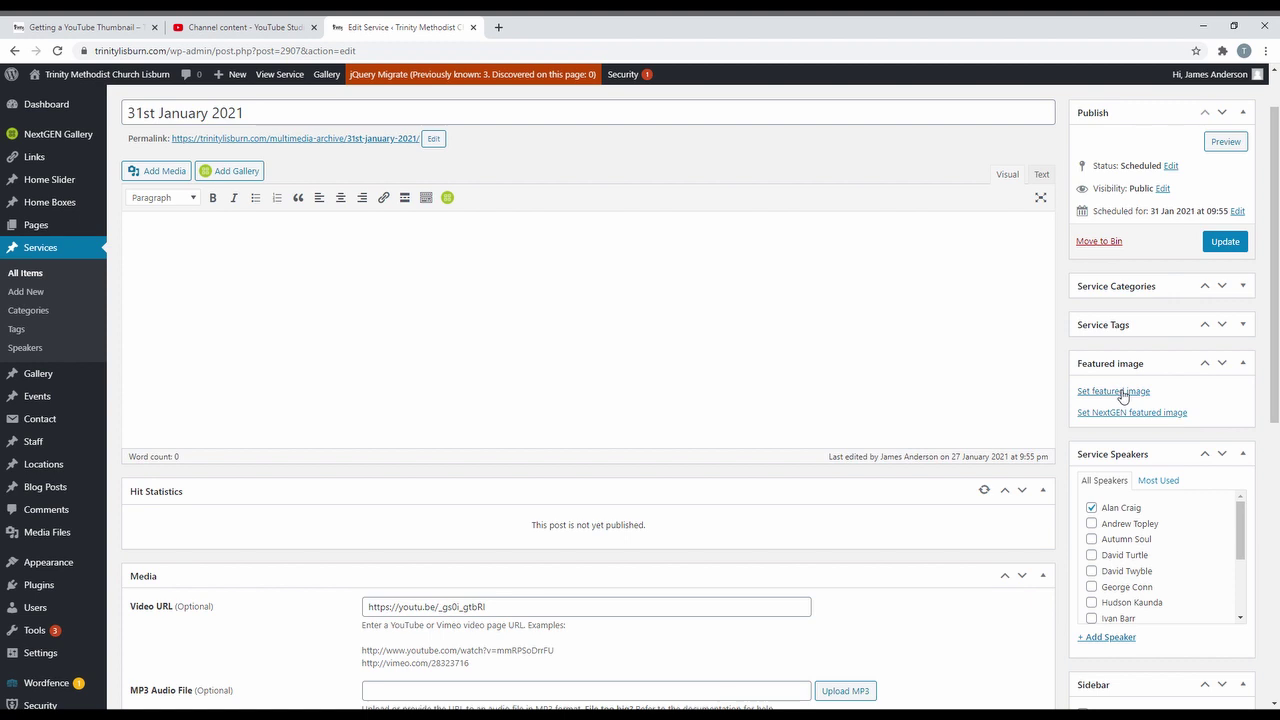
Upload 31st-January.jpg as the service's featured image and update the post
{"action": "left_click", "coordinate": [1120, 392]}
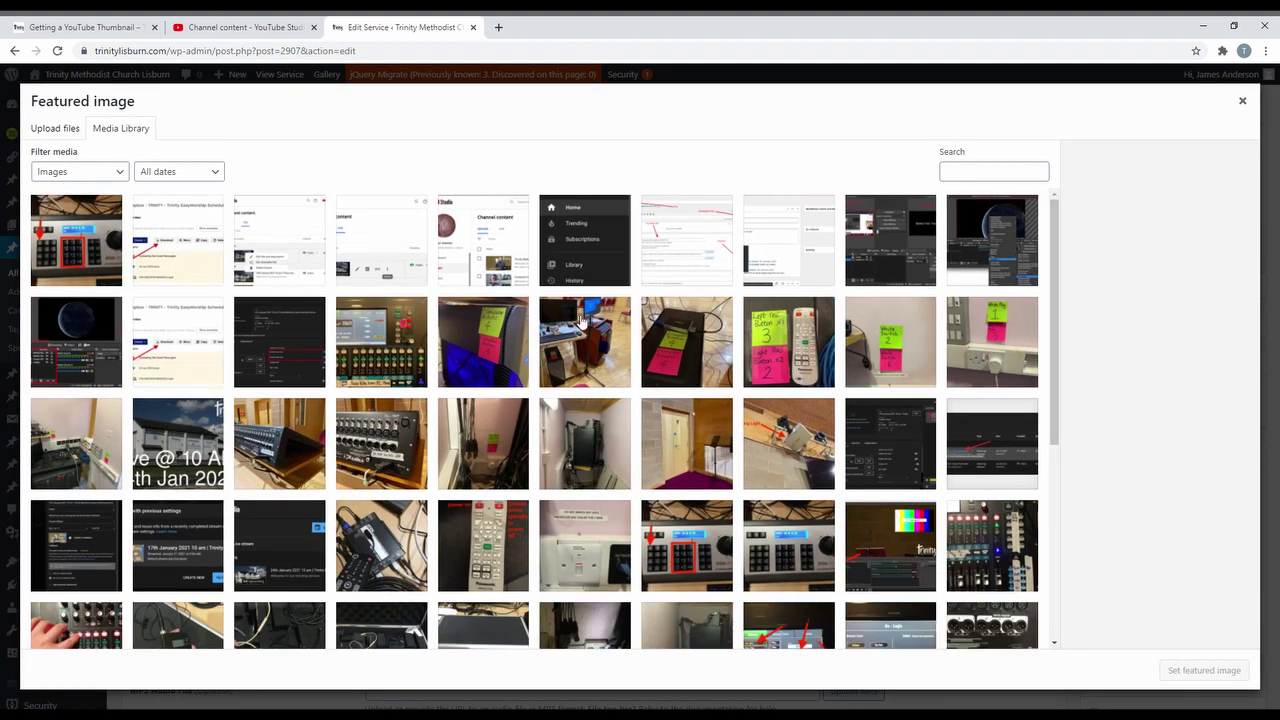
{"action": "left_click", "coordinate": [55, 129]}
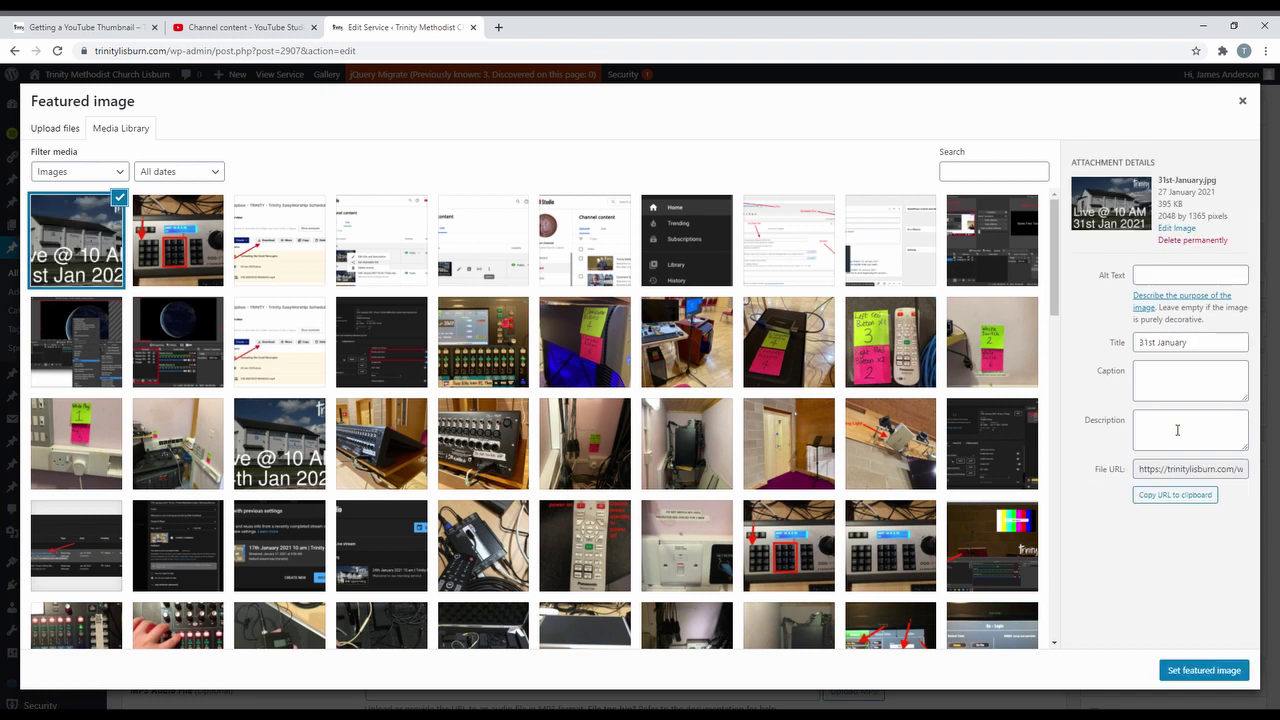
{"action": "left_click", "coordinate": [1206, 671]}
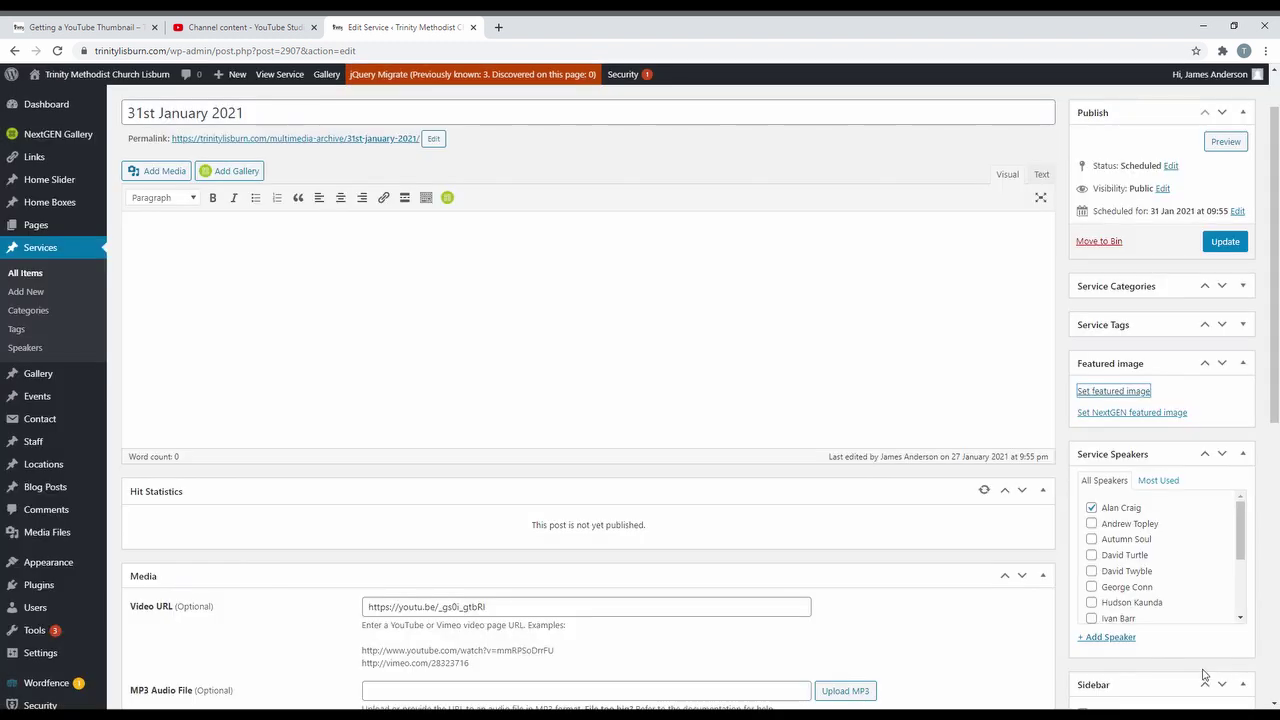
{"action": "left_click", "coordinate": [1225, 243]}
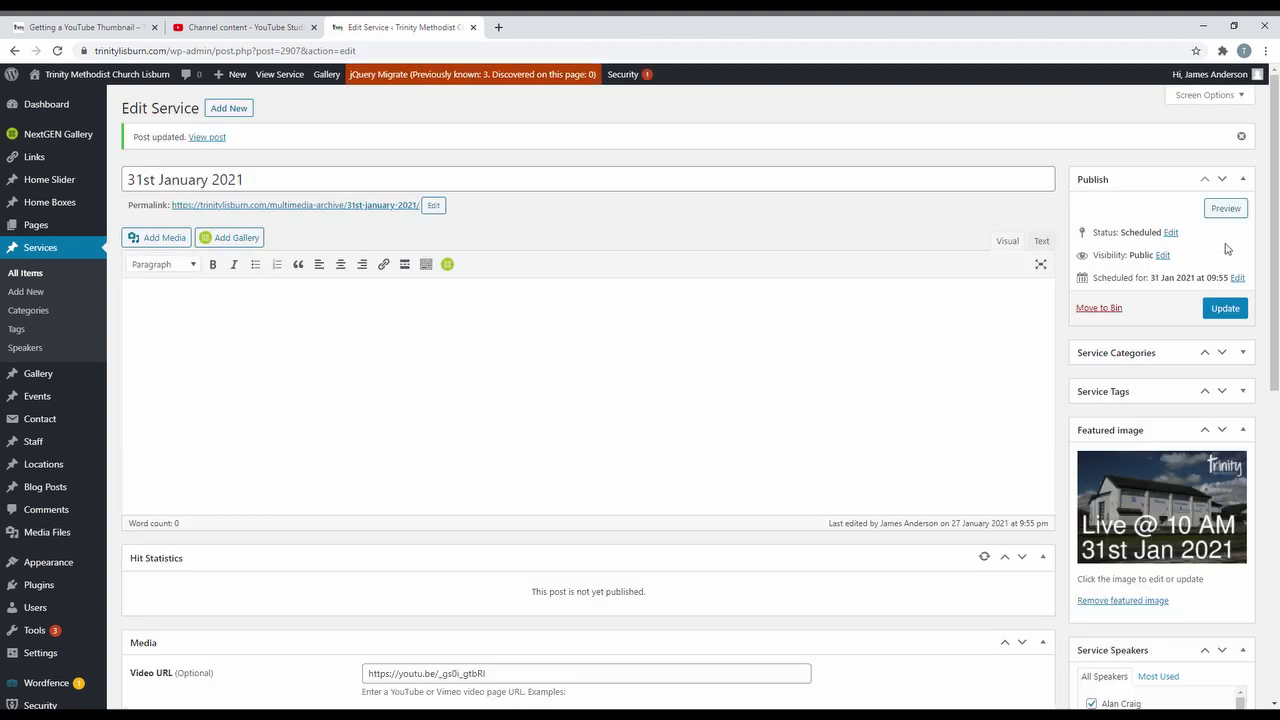
View the updated 31st January 2021 service post on the website and check its header image and embedded video
{"action": "left_click", "coordinate": [214, 143]}
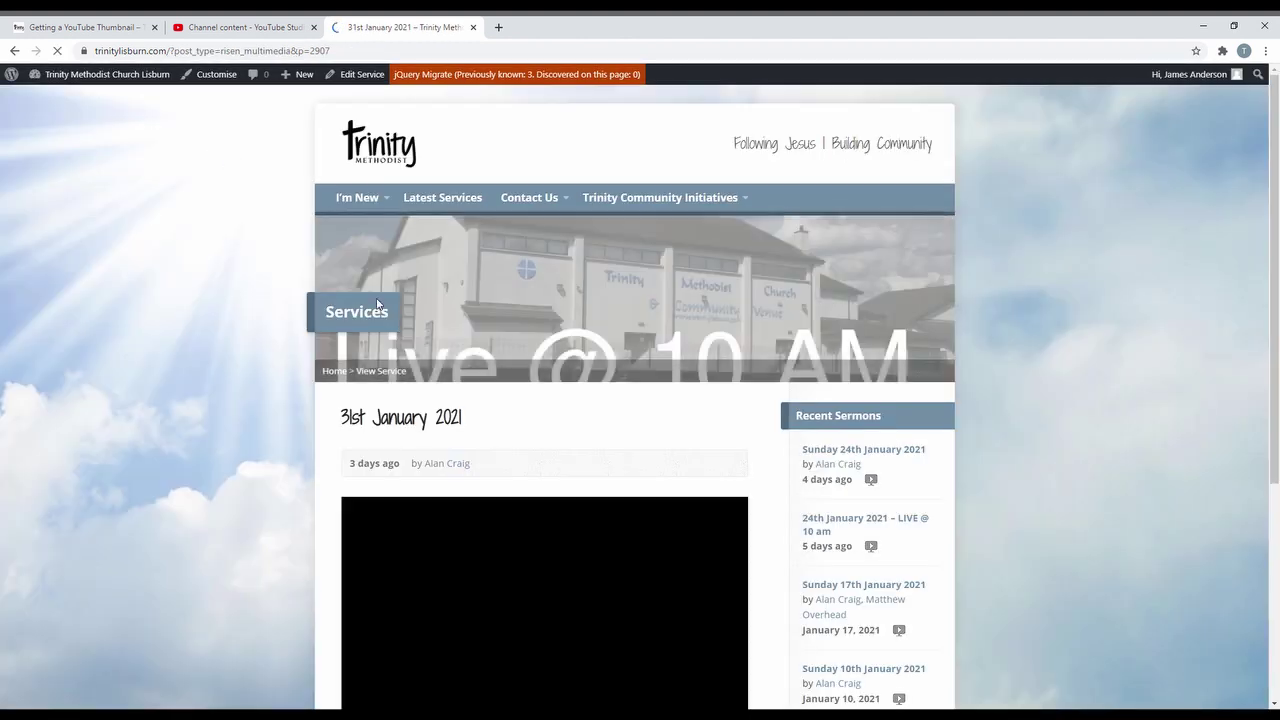
{"action": "scroll", "coordinate": [278, 252], "scroll_direction": "down", "scroll_amount": 2}
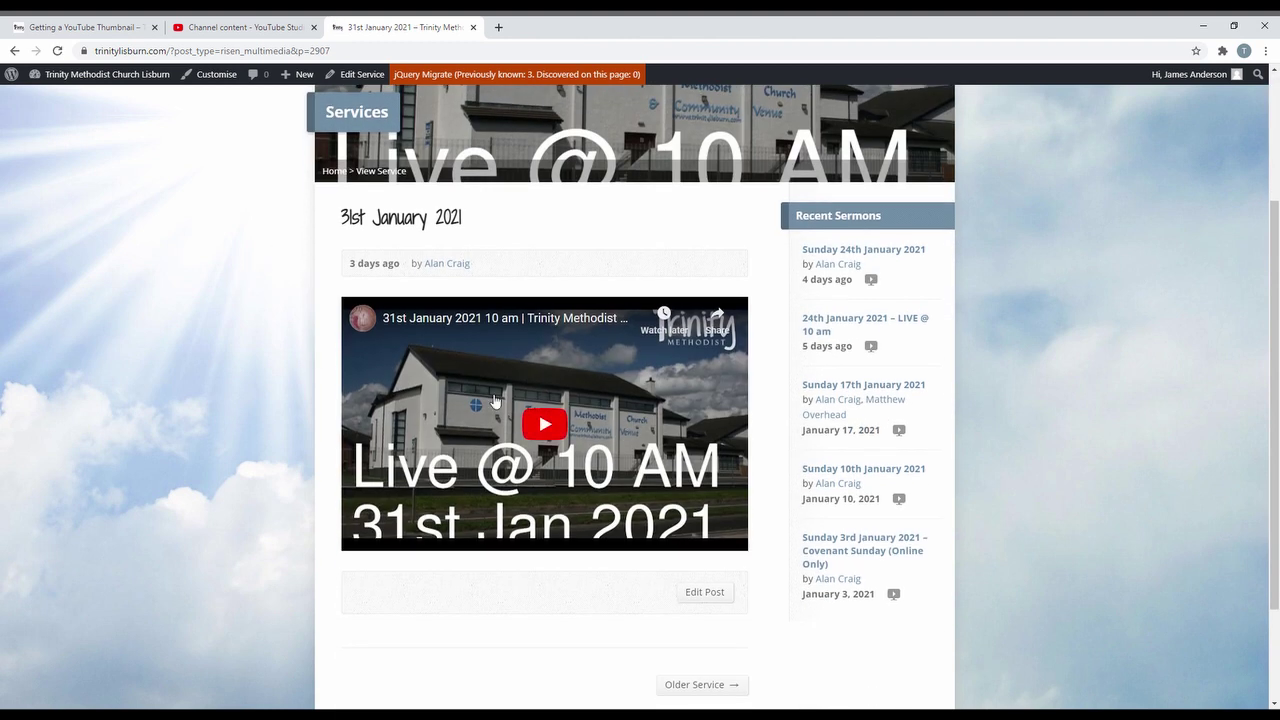
{"action": "scroll", "coordinate": [532, 440], "scroll_direction": "up", "scroll_amount": 2}
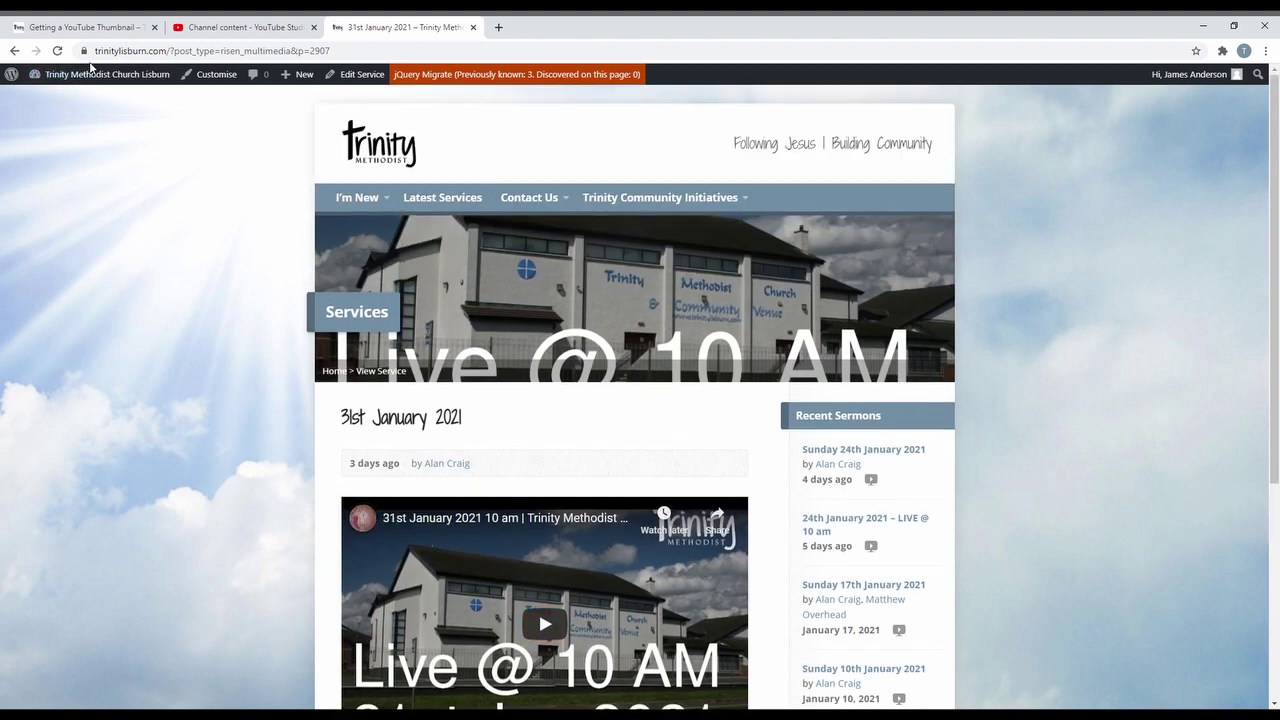
Open the website's home page and follow the "Watch the latest service" slide to the Sunday 24th January 2021 service
{"action": "left_click", "coordinate": [98, 80]}
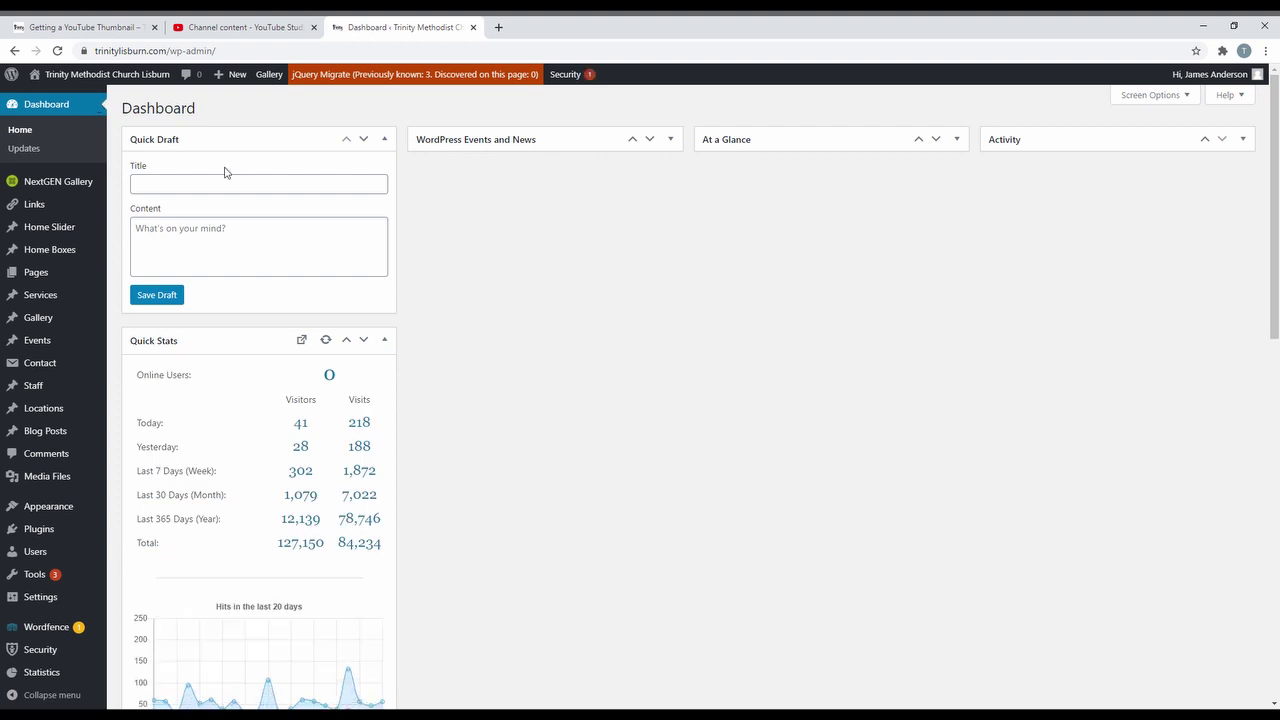
{"action": "left_click", "coordinate": [119, 97]}
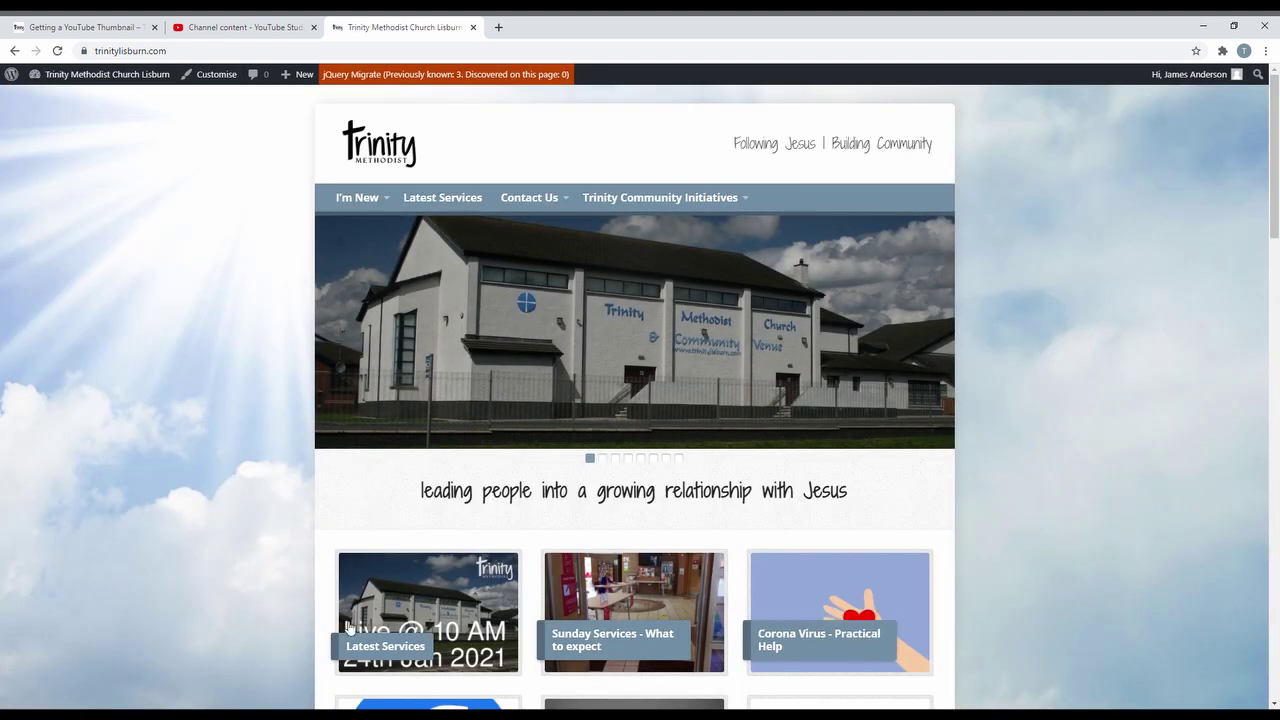
{"action": "left_click", "coordinate": [603, 459]}
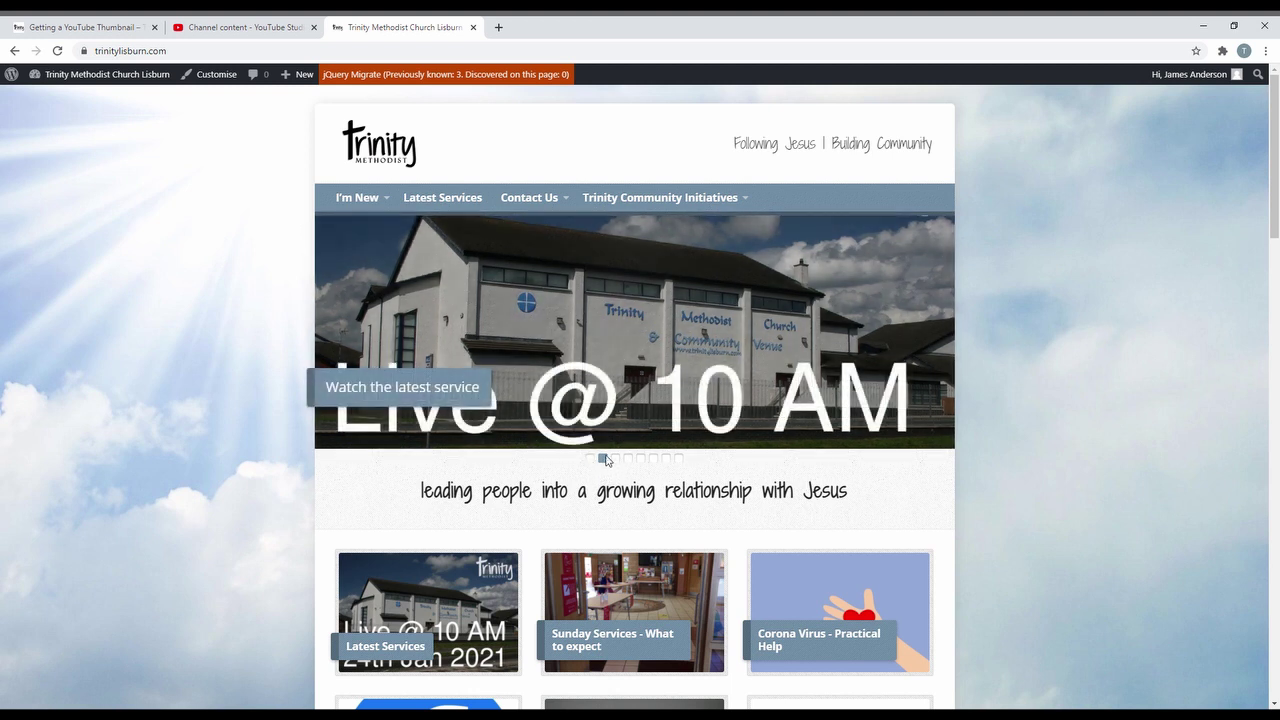
{"action": "left_click", "coordinate": [621, 358]}
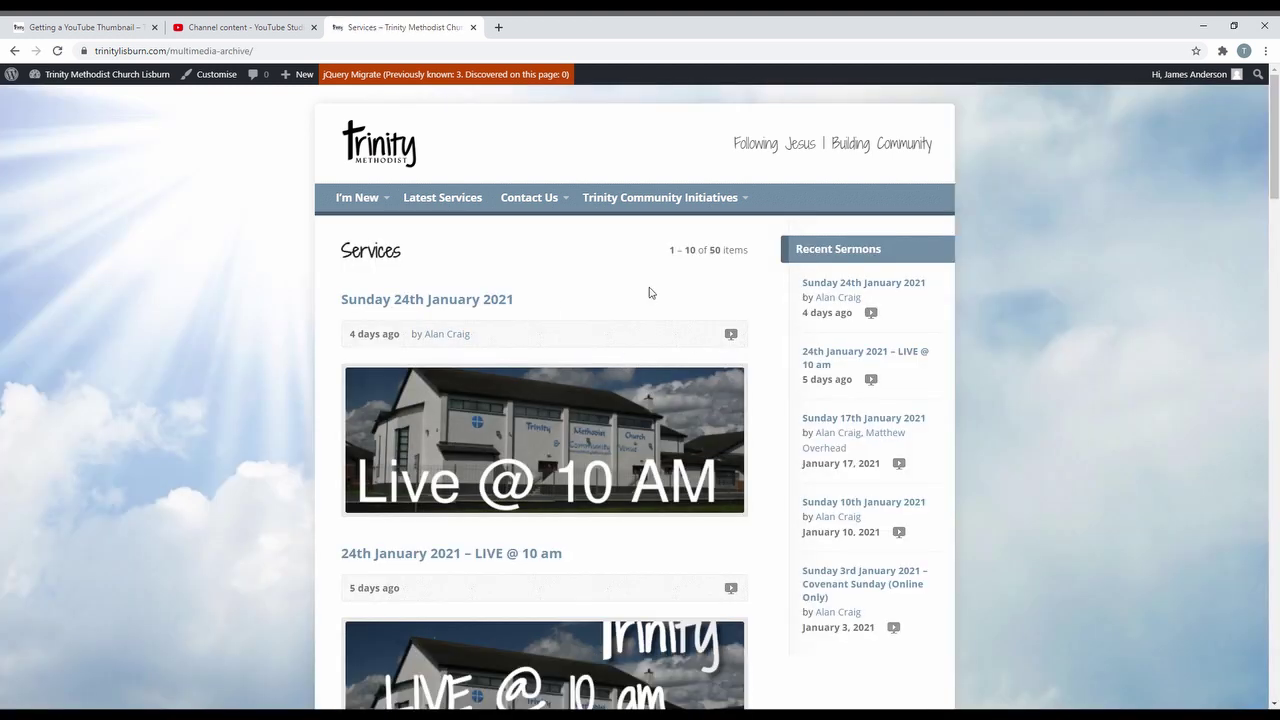
{"action": "left_click", "coordinate": [536, 446]}
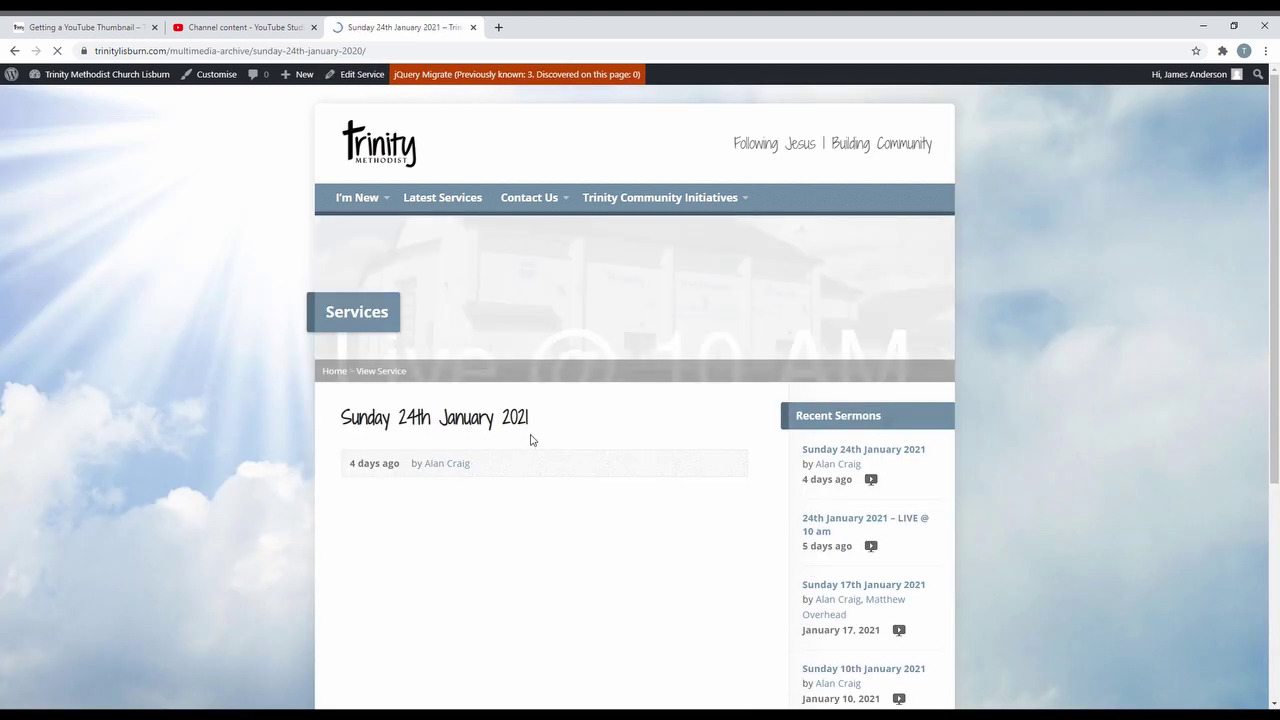
{"action": "scroll", "coordinate": [437, 466], "scroll_direction": "down", "scroll_amount": 2}
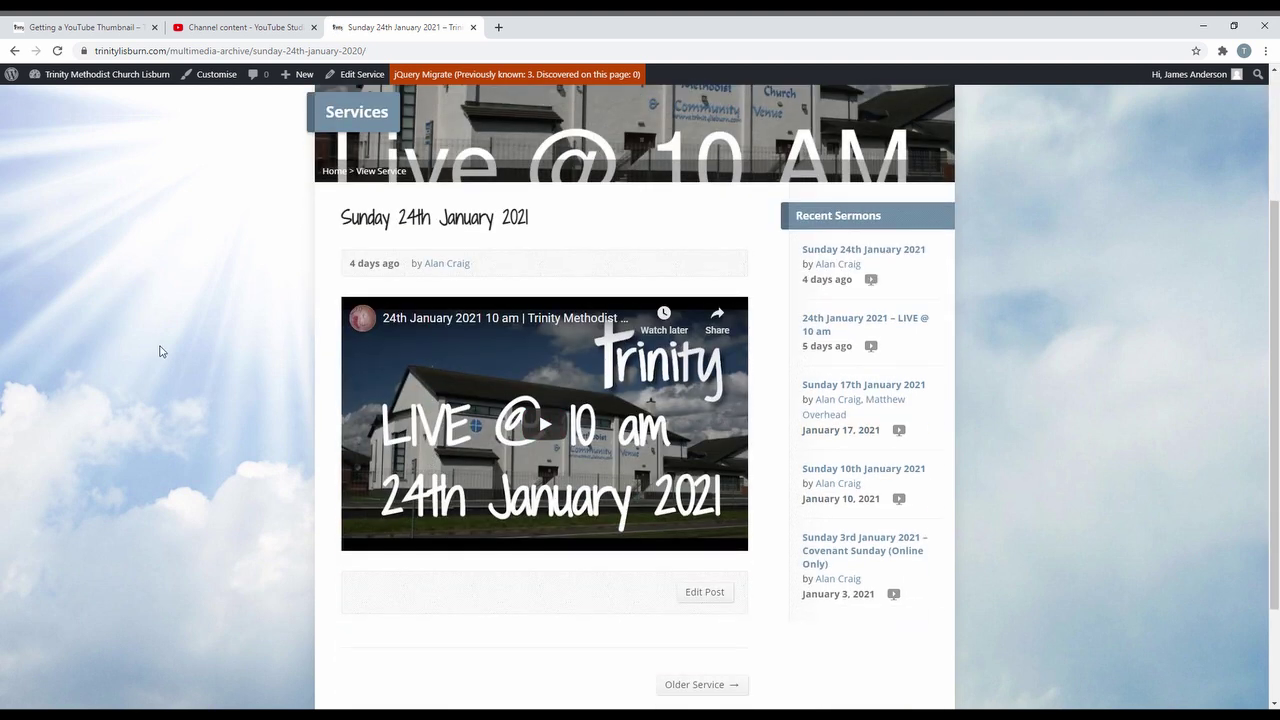
Go back to the home page and examine the Latest Services box below the slider
{"action": "key", "text": "alt+Left"}
{"action": "key", "text": "alt+Left"}
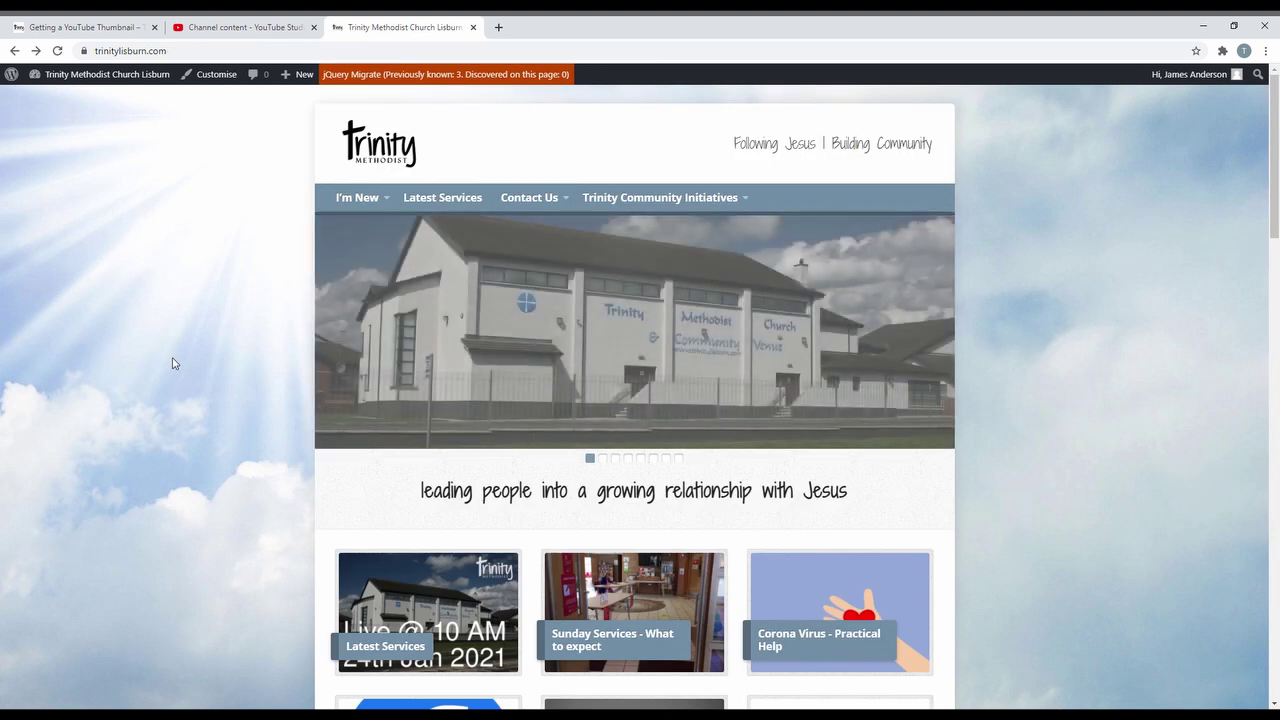
{"action": "scroll", "coordinate": [217, 449], "scroll_direction": "down", "scroll_amount": 2}
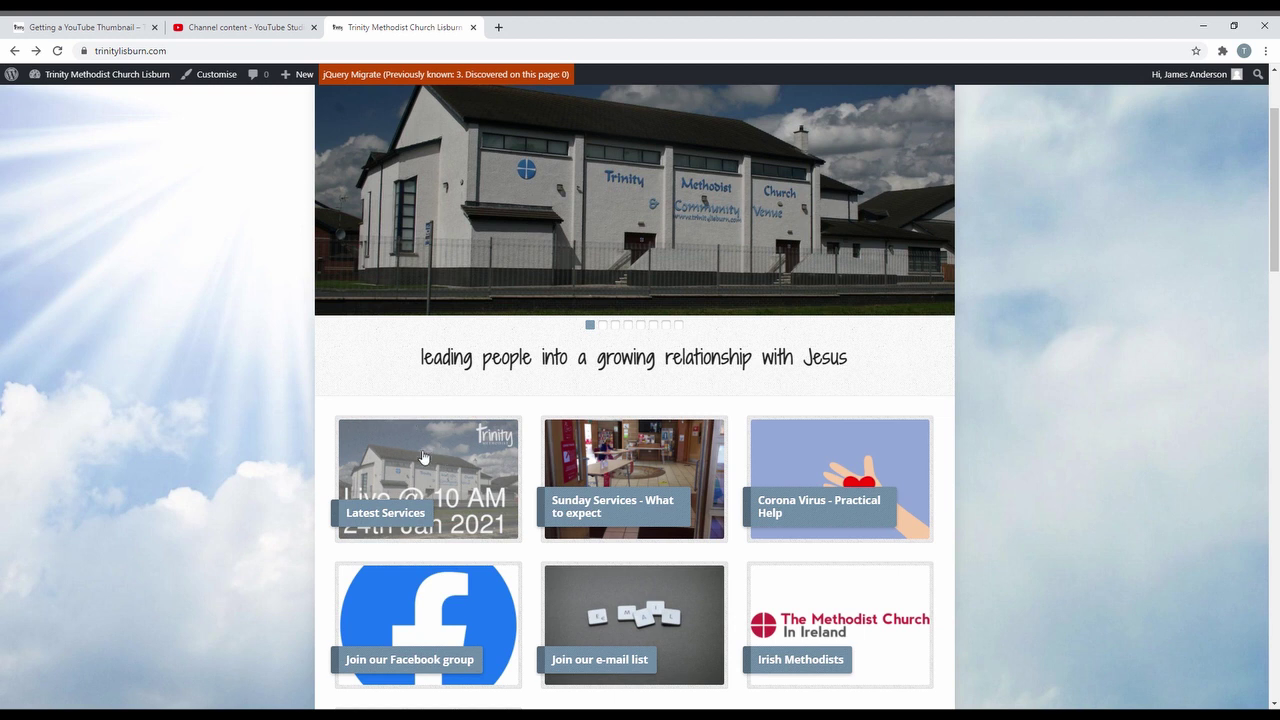
Follow the home page's Latest Services box to the multimedia archive and return to the home page
{"action": "left_click", "coordinate": [395, 470]}
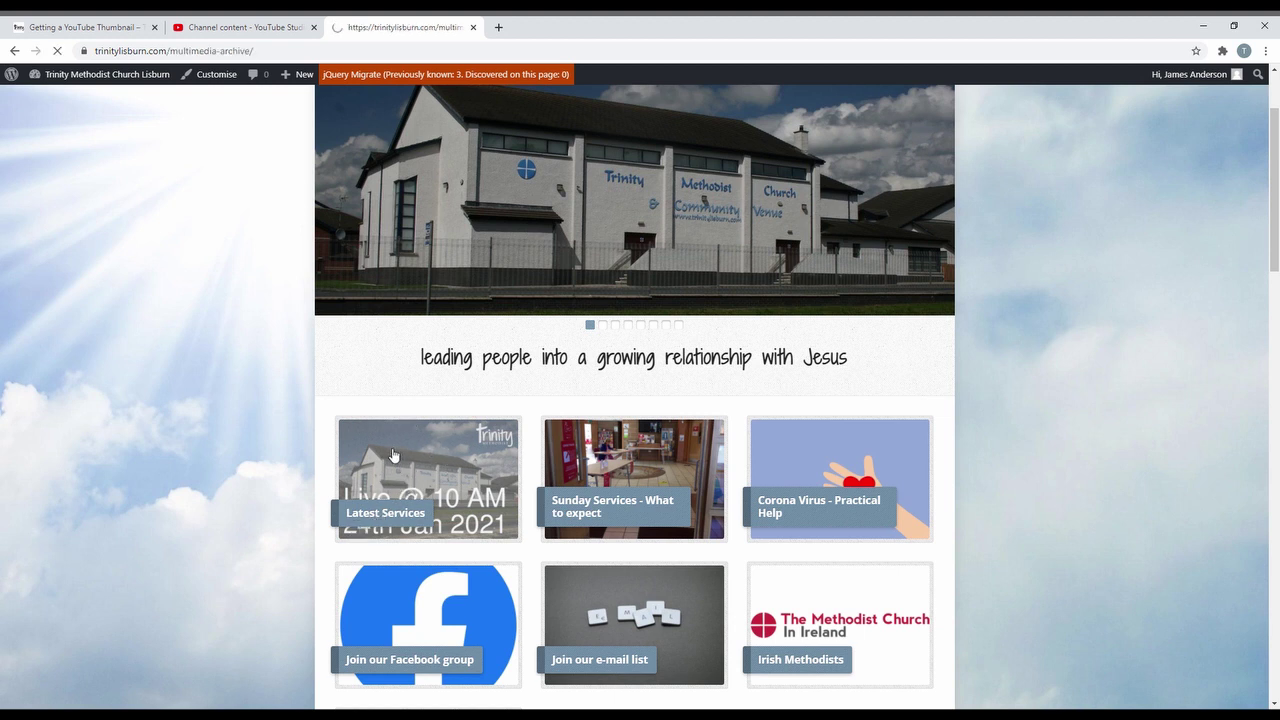
{"action": "key", "text": "alt+Left"}
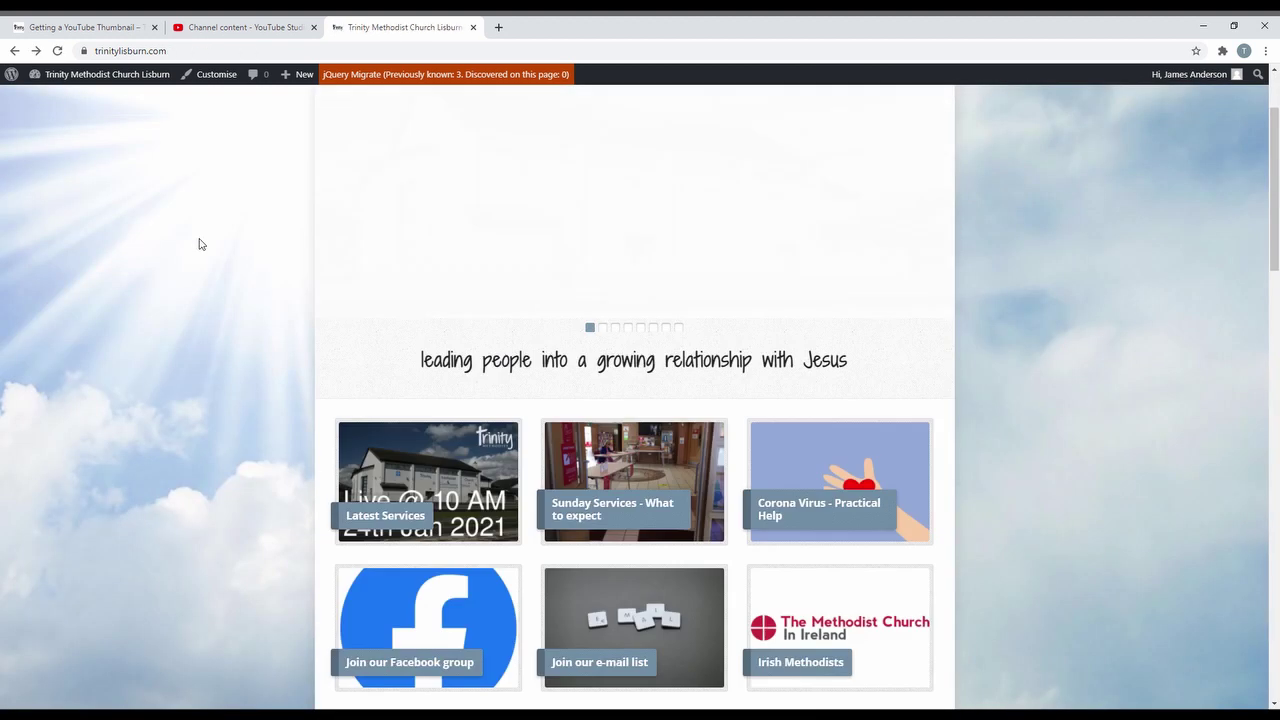
Try replacing the "Watch the latest service" home slider image with 31st-January.jpg, and return to the slides list without updating the slide
{"action": "left_click", "coordinate": [92, 95]}
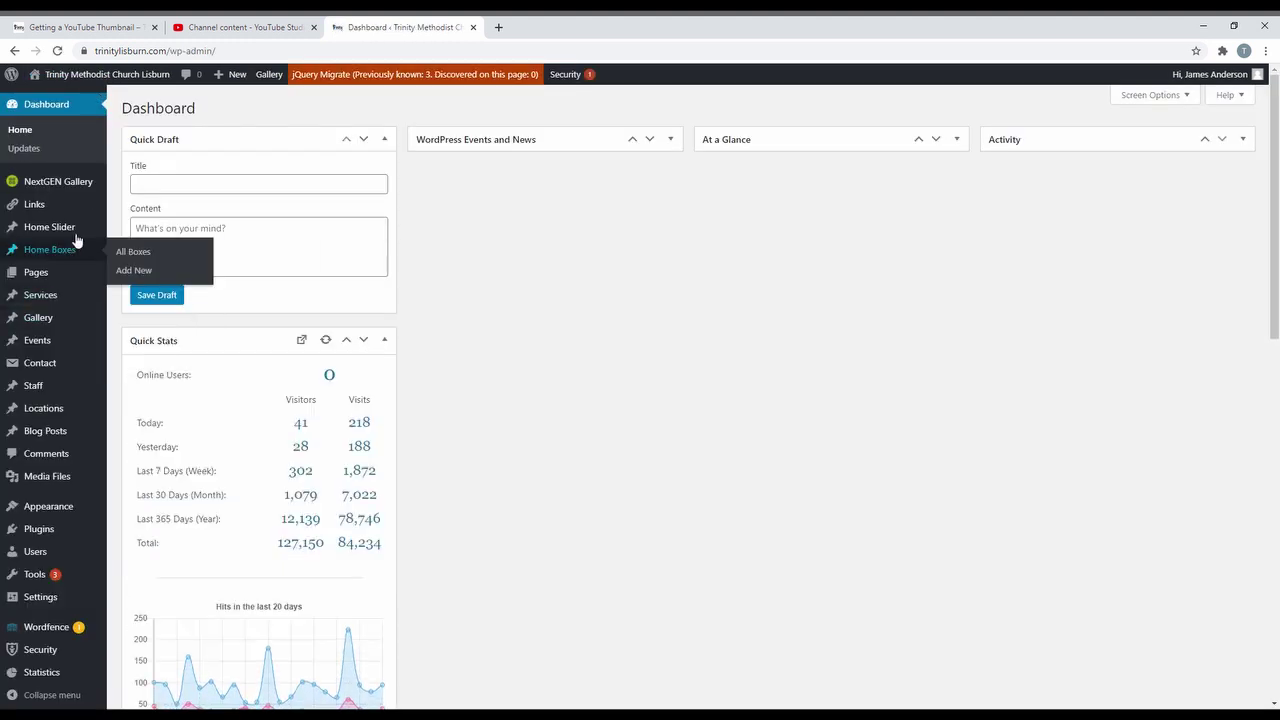
{"action": "mouse_move", "coordinate": [78, 230]}
{"action": "left_click", "coordinate": [137, 230]}
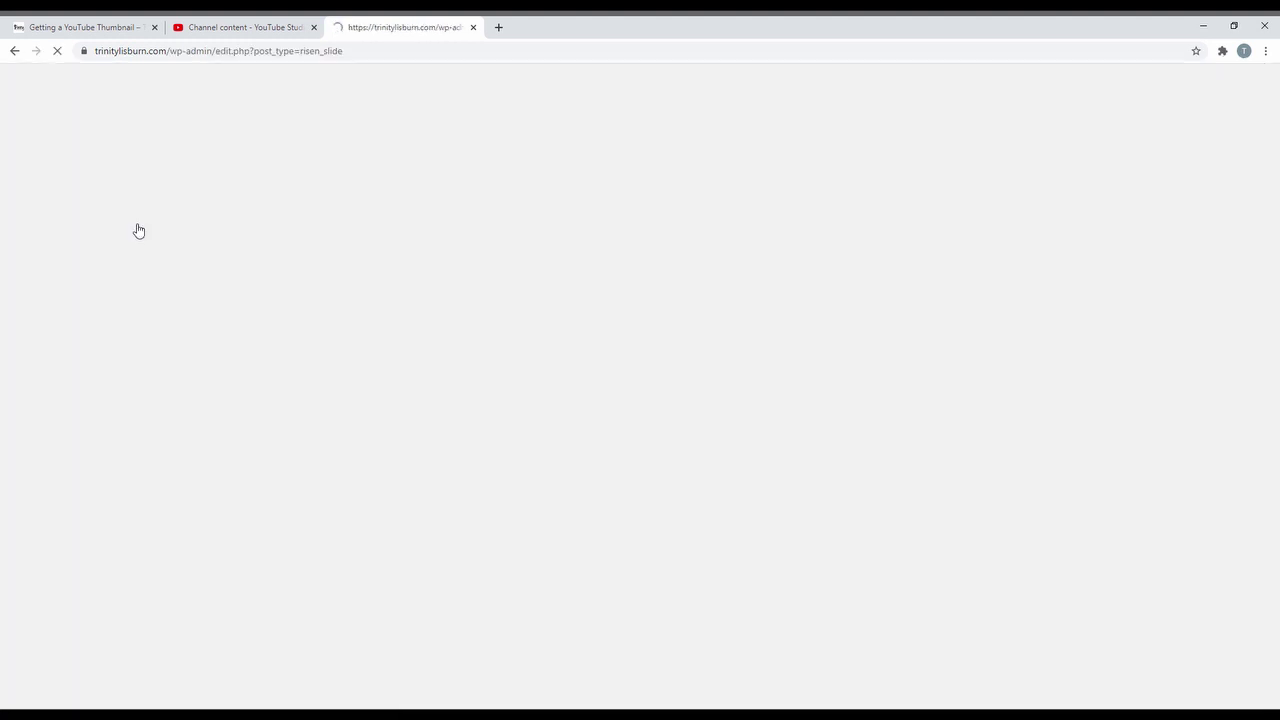
{"action": "left_click", "coordinate": [350, 224]}
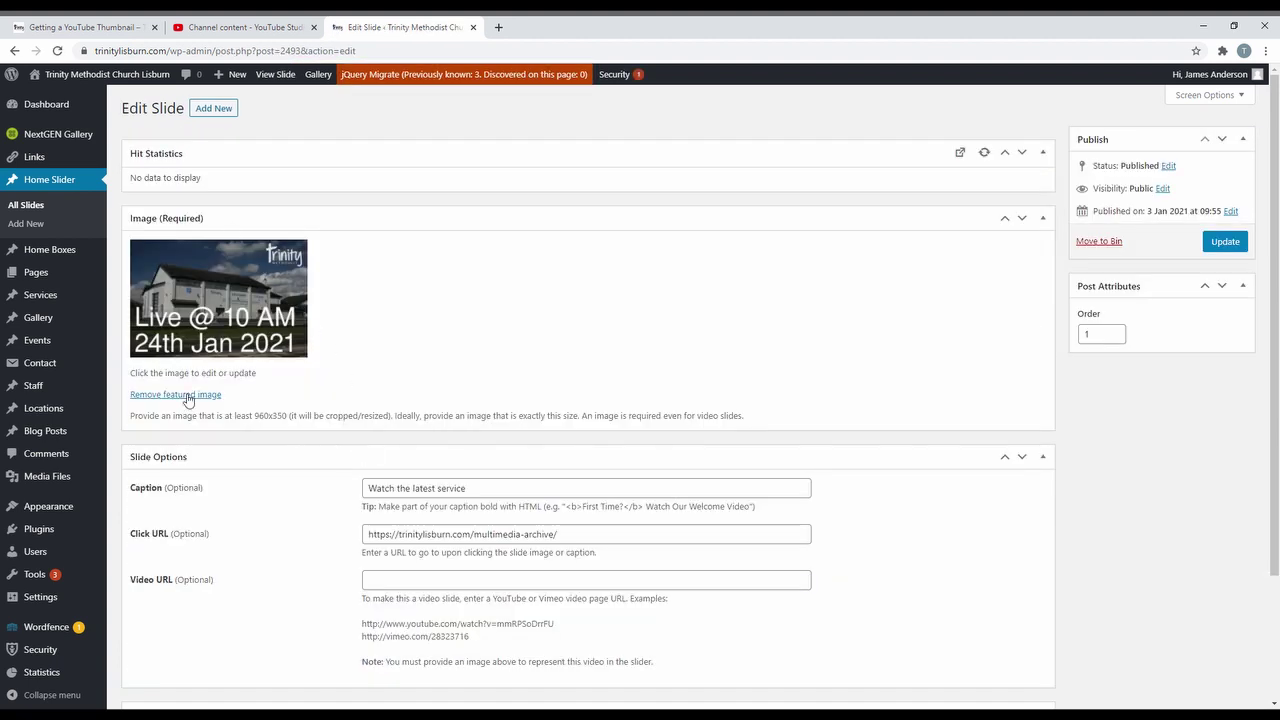
{"action": "left_click", "coordinate": [186, 396]}
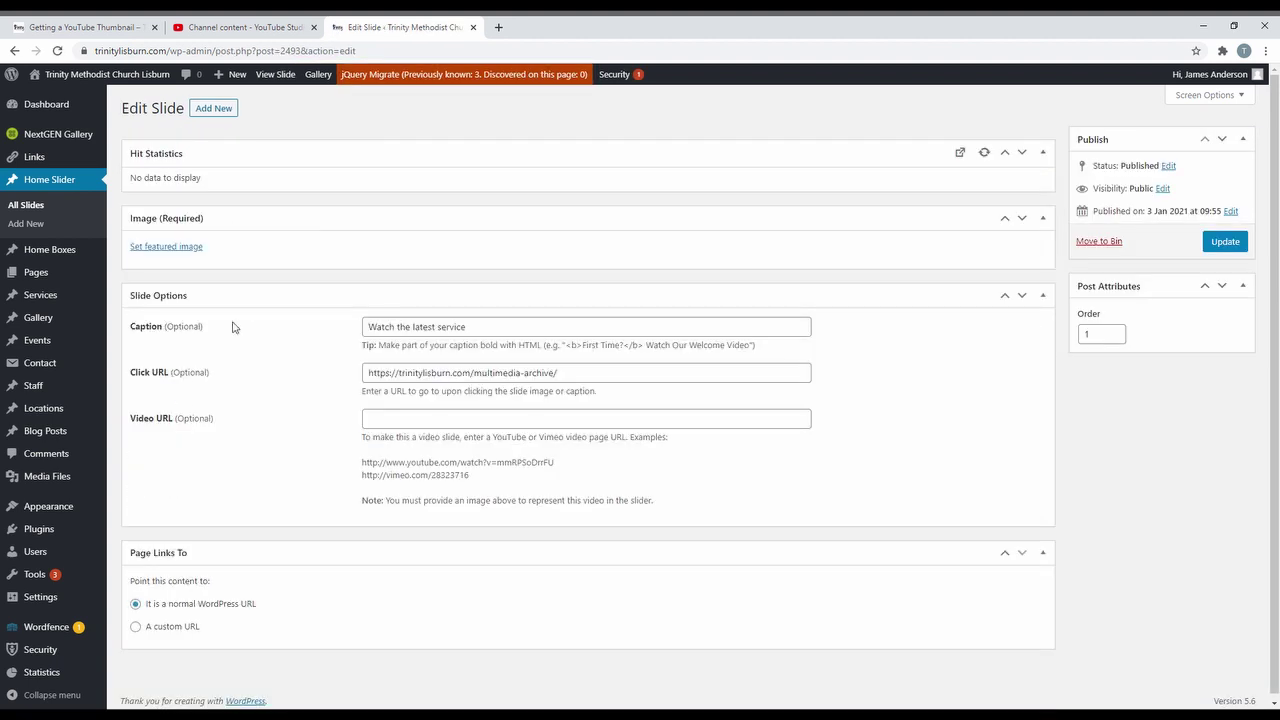
{"action": "left_click", "coordinate": [177, 248]}
{"action": "left_click", "coordinate": [78, 278]}
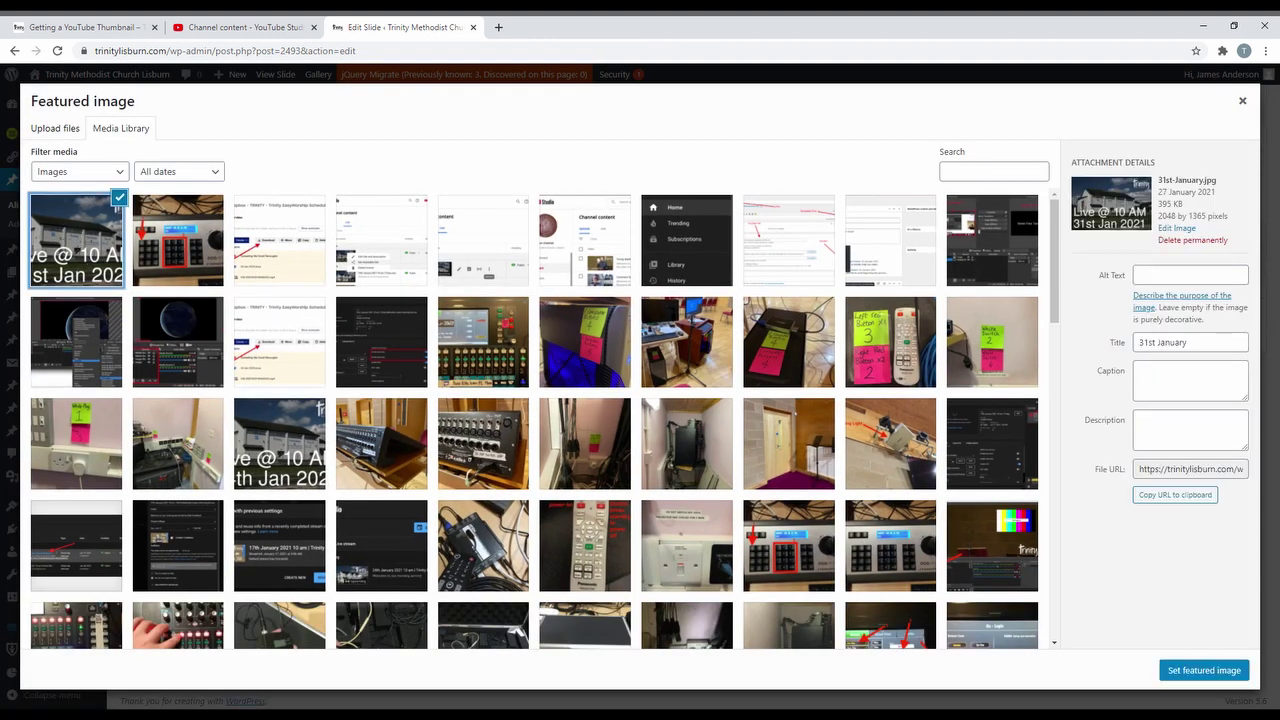
{"action": "left_click", "coordinate": [1242, 102]}
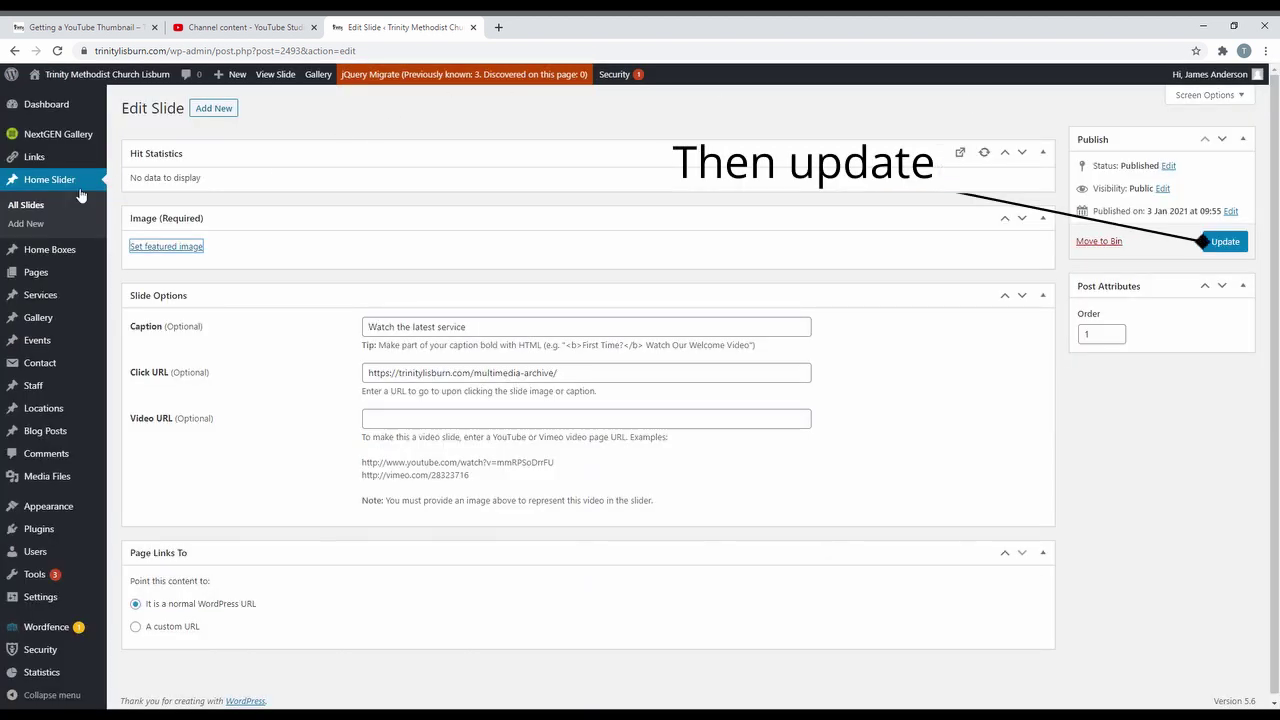
{"action": "left_click", "coordinate": [32, 207]}
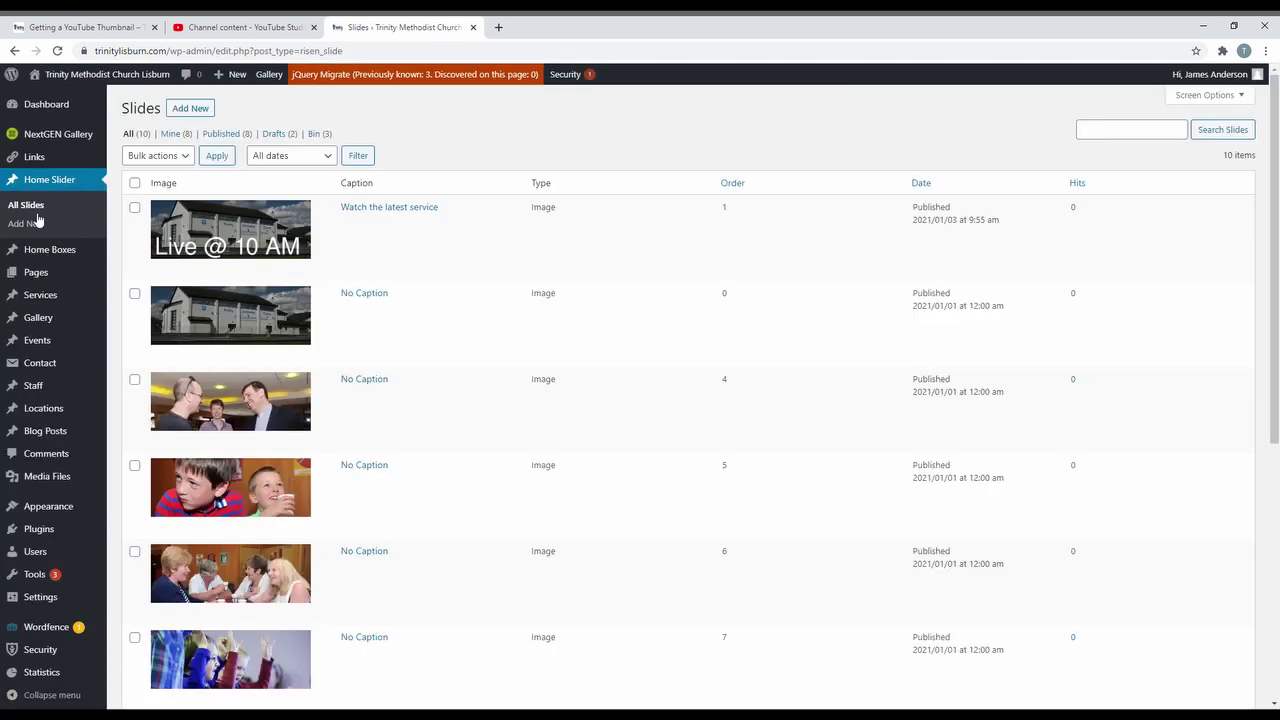
Try replacing the Latest Services home box image with 31st-January.jpg, and go back to the website's home page without updating the box
{"action": "mouse_move", "coordinate": [60, 251]}
{"action": "left_click", "coordinate": [135, 255]}
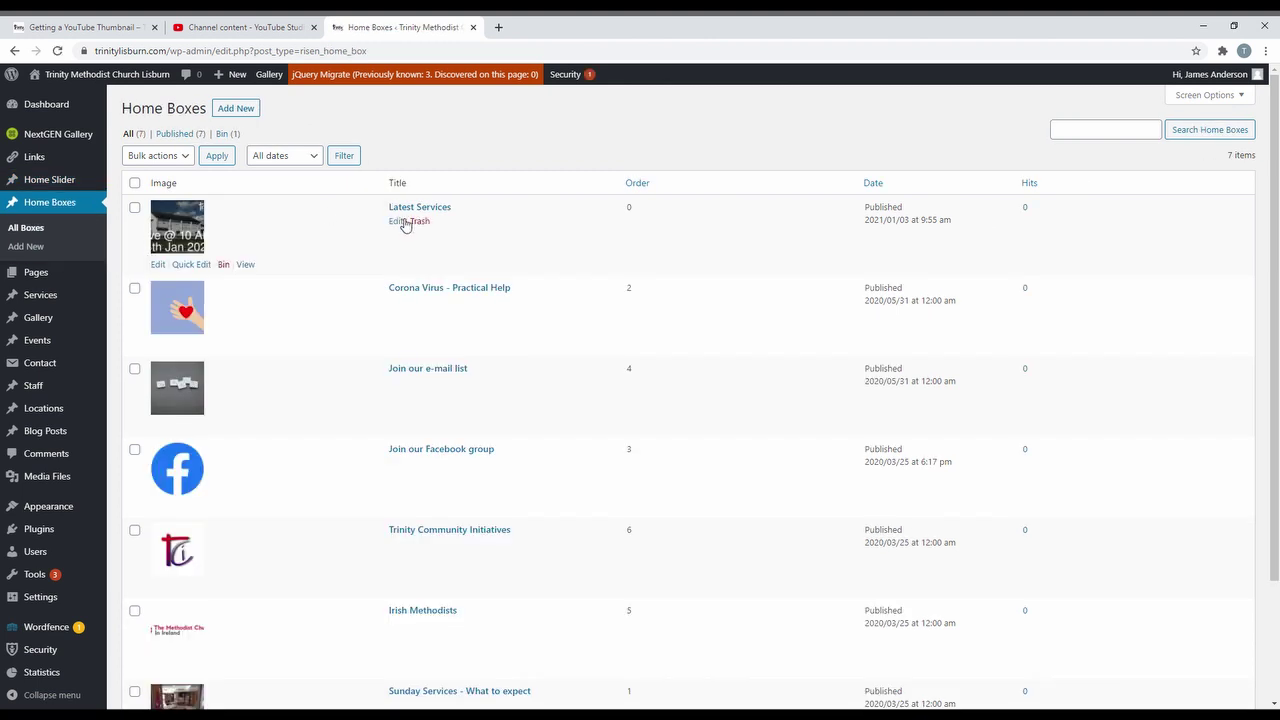
{"action": "left_click", "coordinate": [397, 224]}
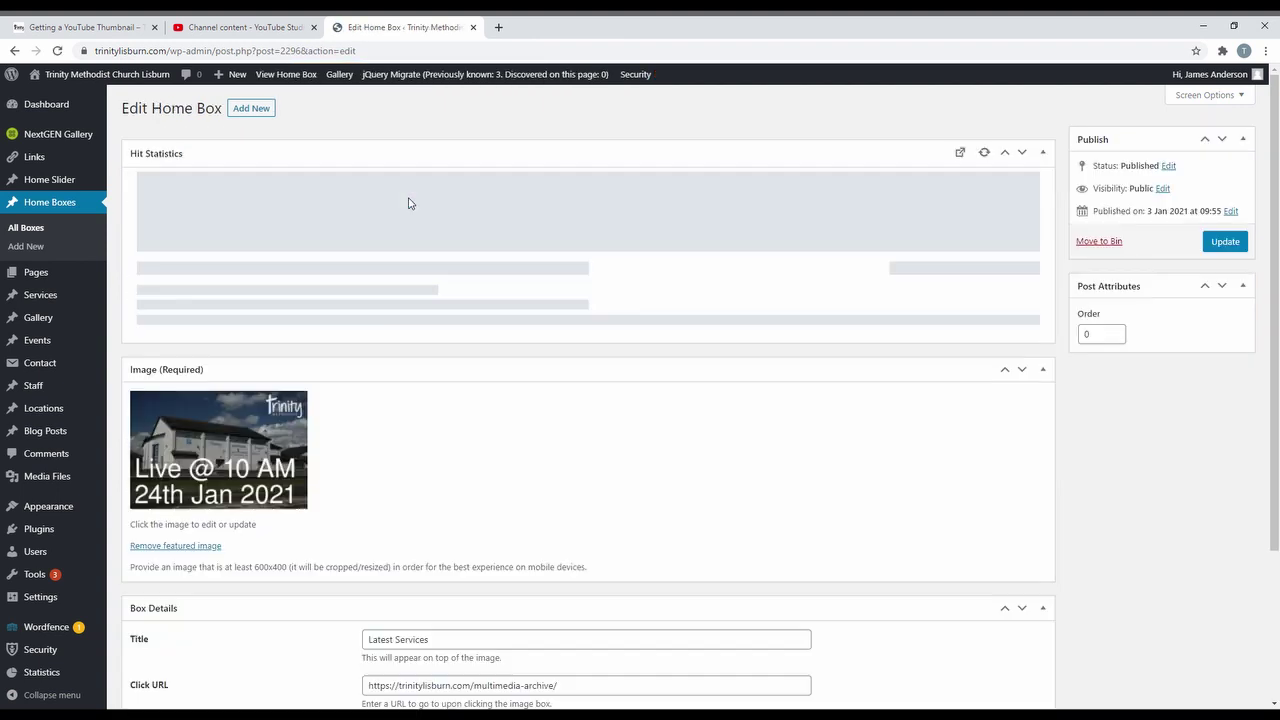
{"action": "left_click", "coordinate": [193, 396]}
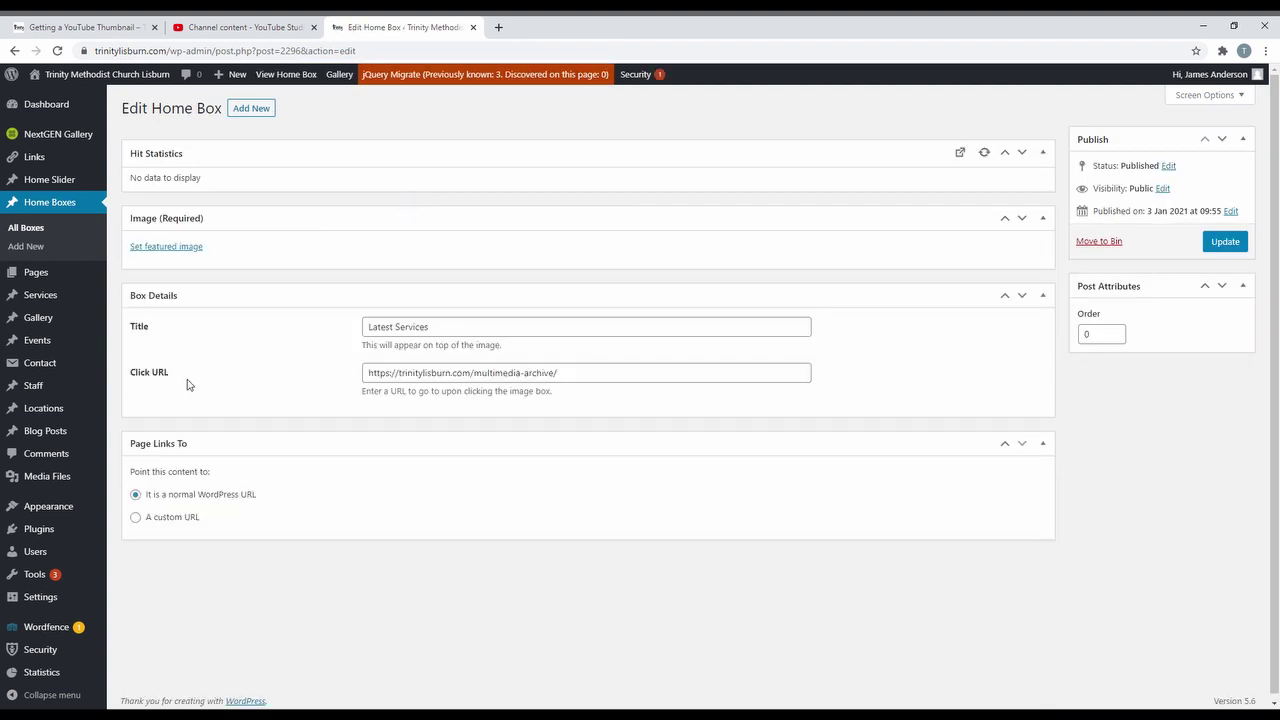
{"action": "left_click", "coordinate": [166, 250]}
{"action": "left_click", "coordinate": [90, 260]}
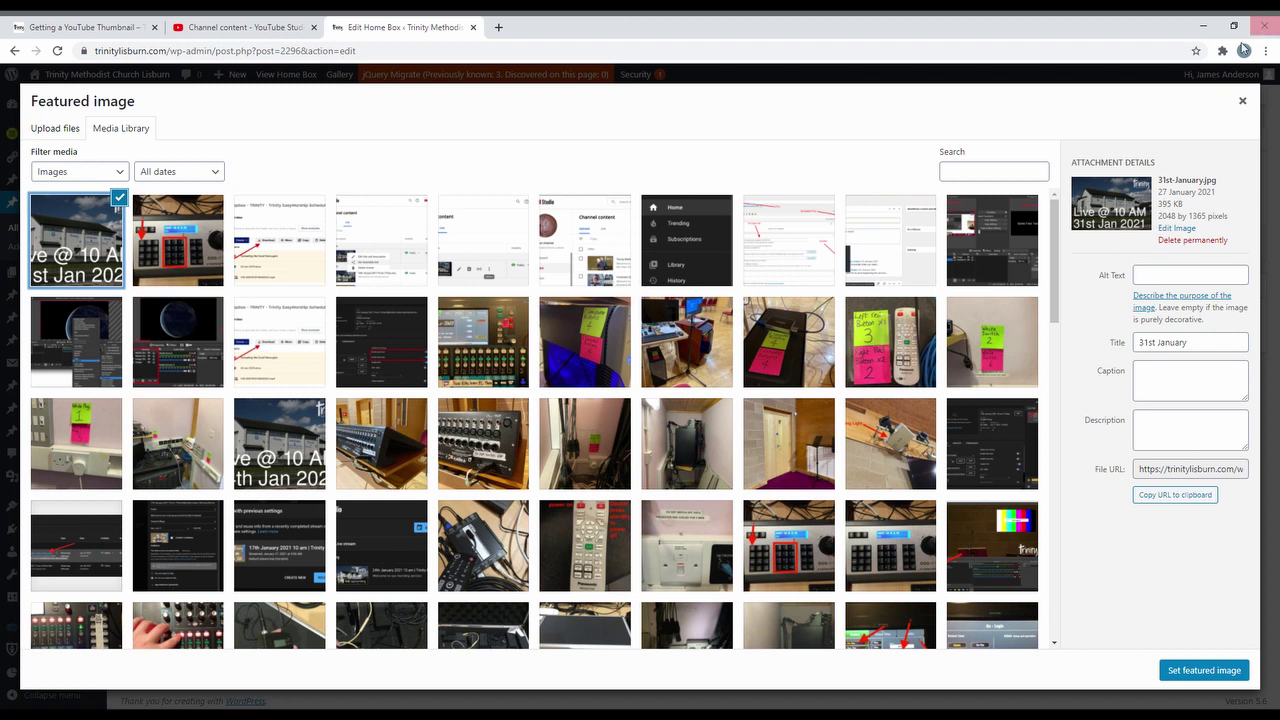
{"action": "left_click", "coordinate": [1242, 104]}
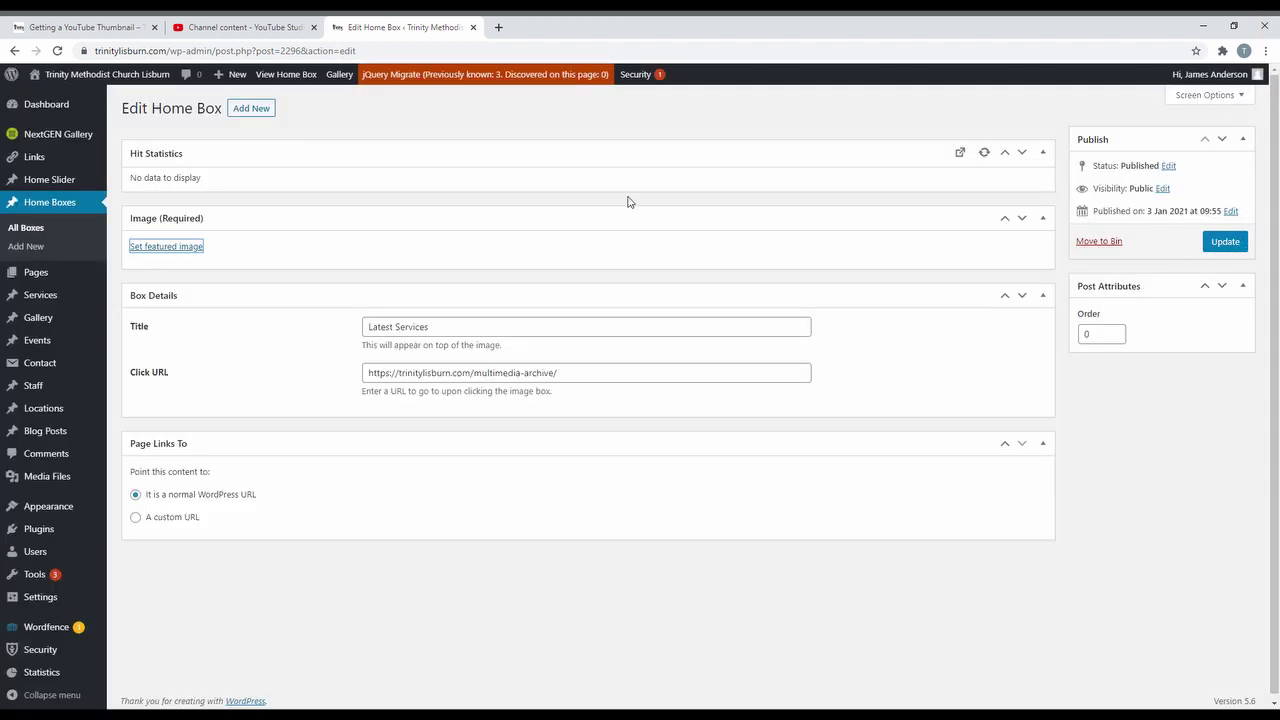
{"action": "left_click", "coordinate": [98, 100]}
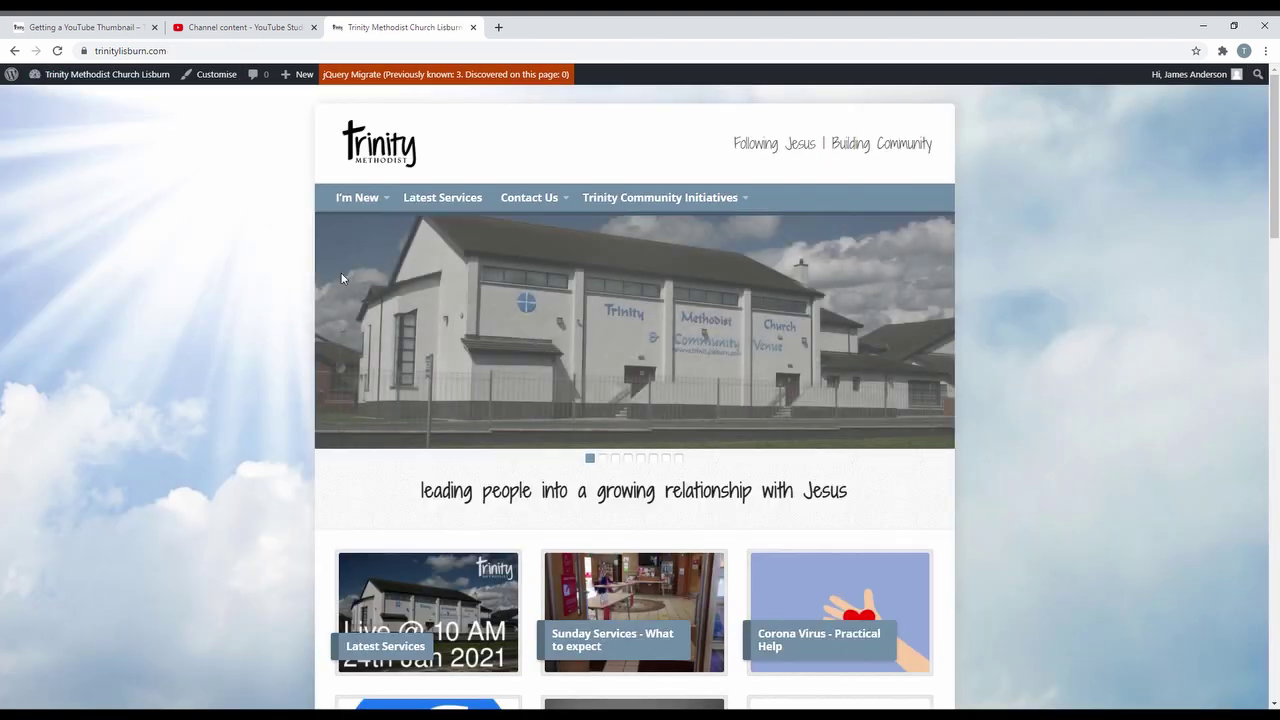